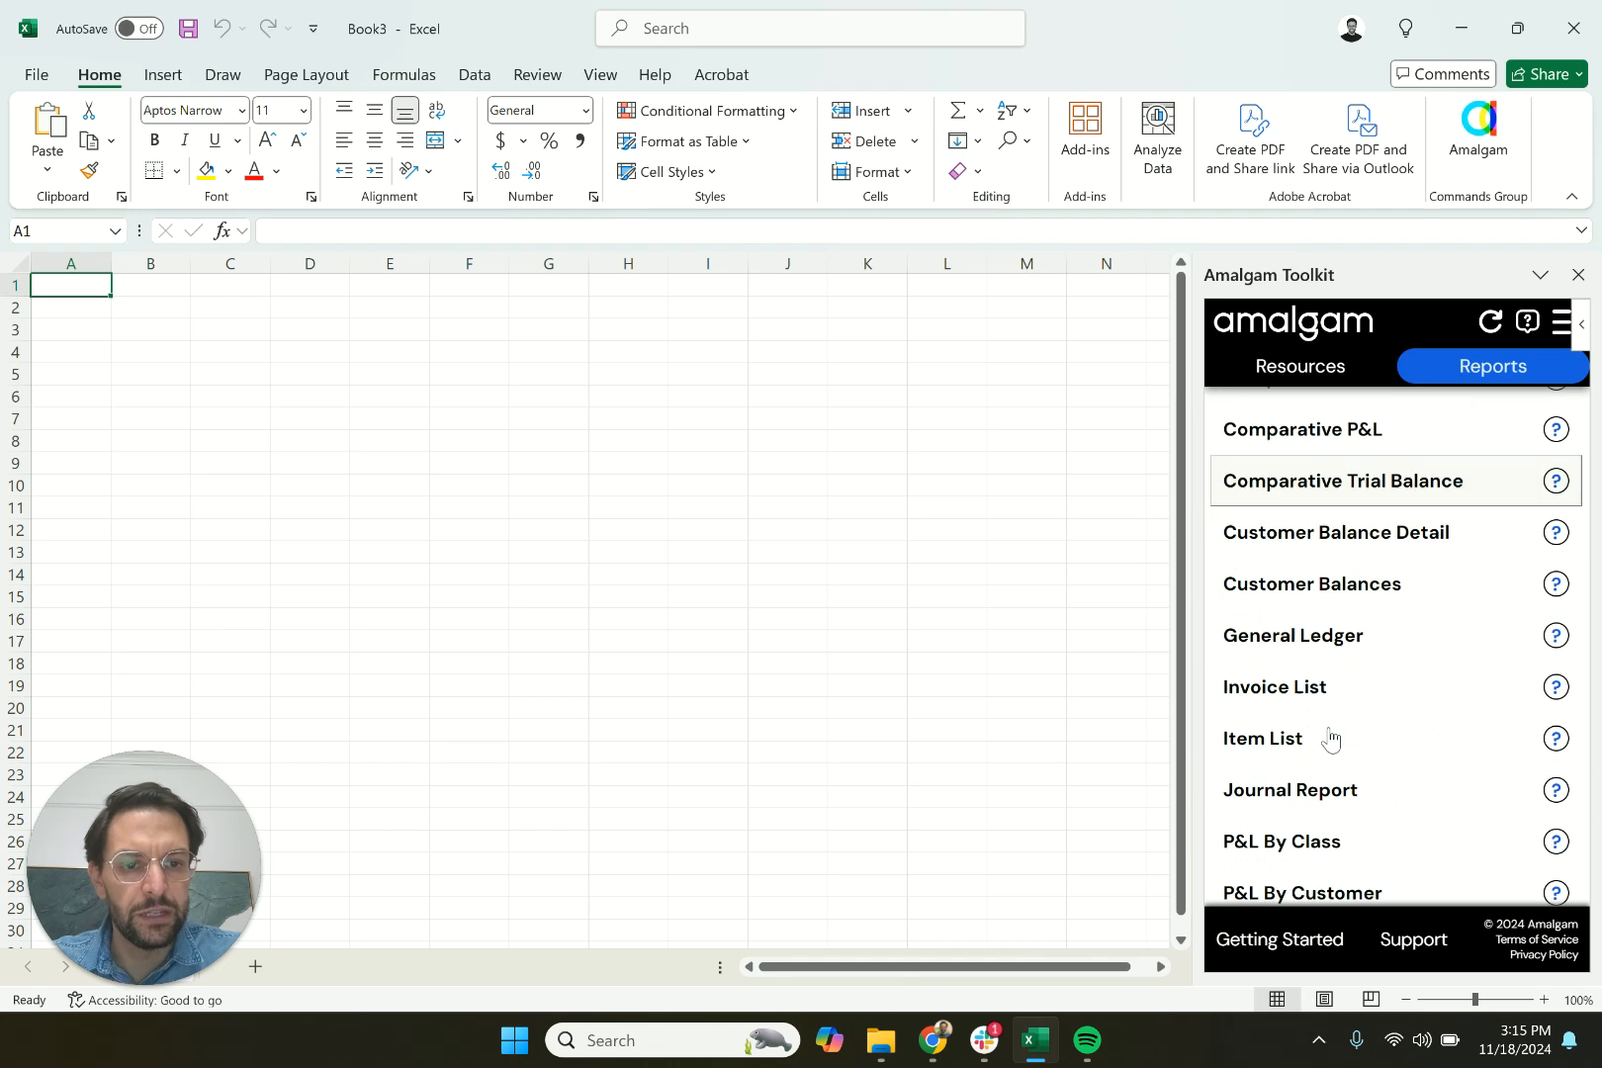
# Create a General Ledger report template connected to the ABC Widgets integration.
pyautogui.click(1315, 588)
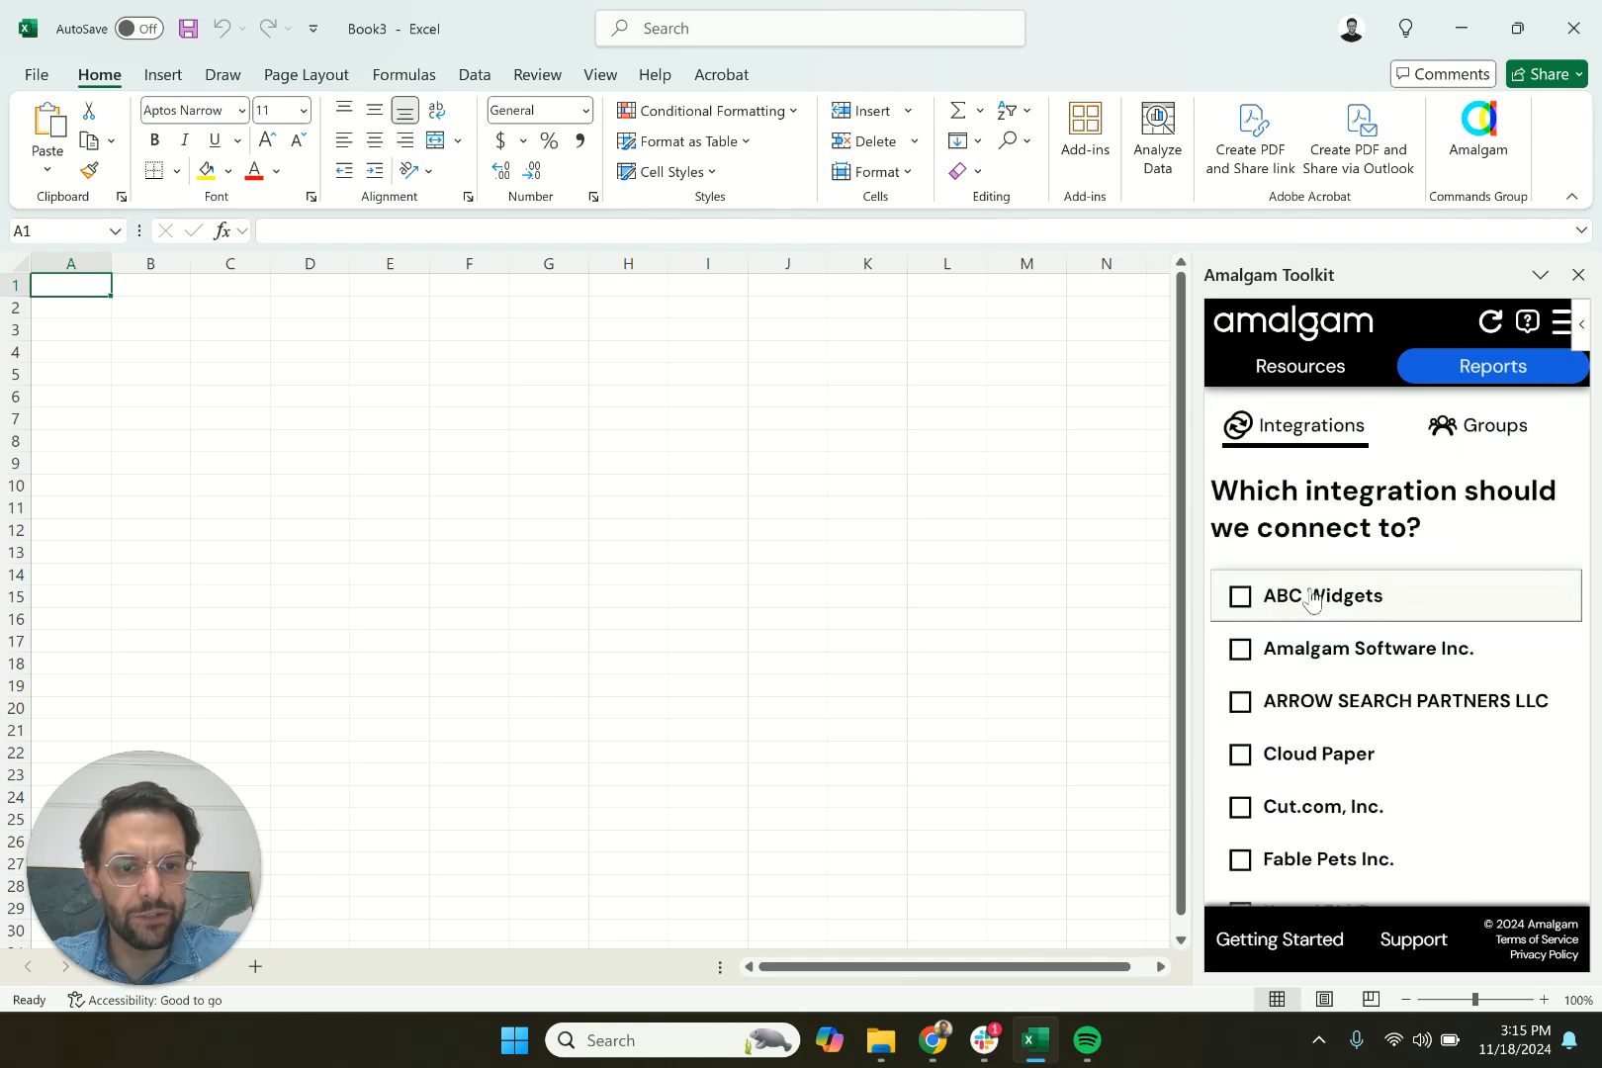
pyautogui.scroll(-5, 1311, 599)
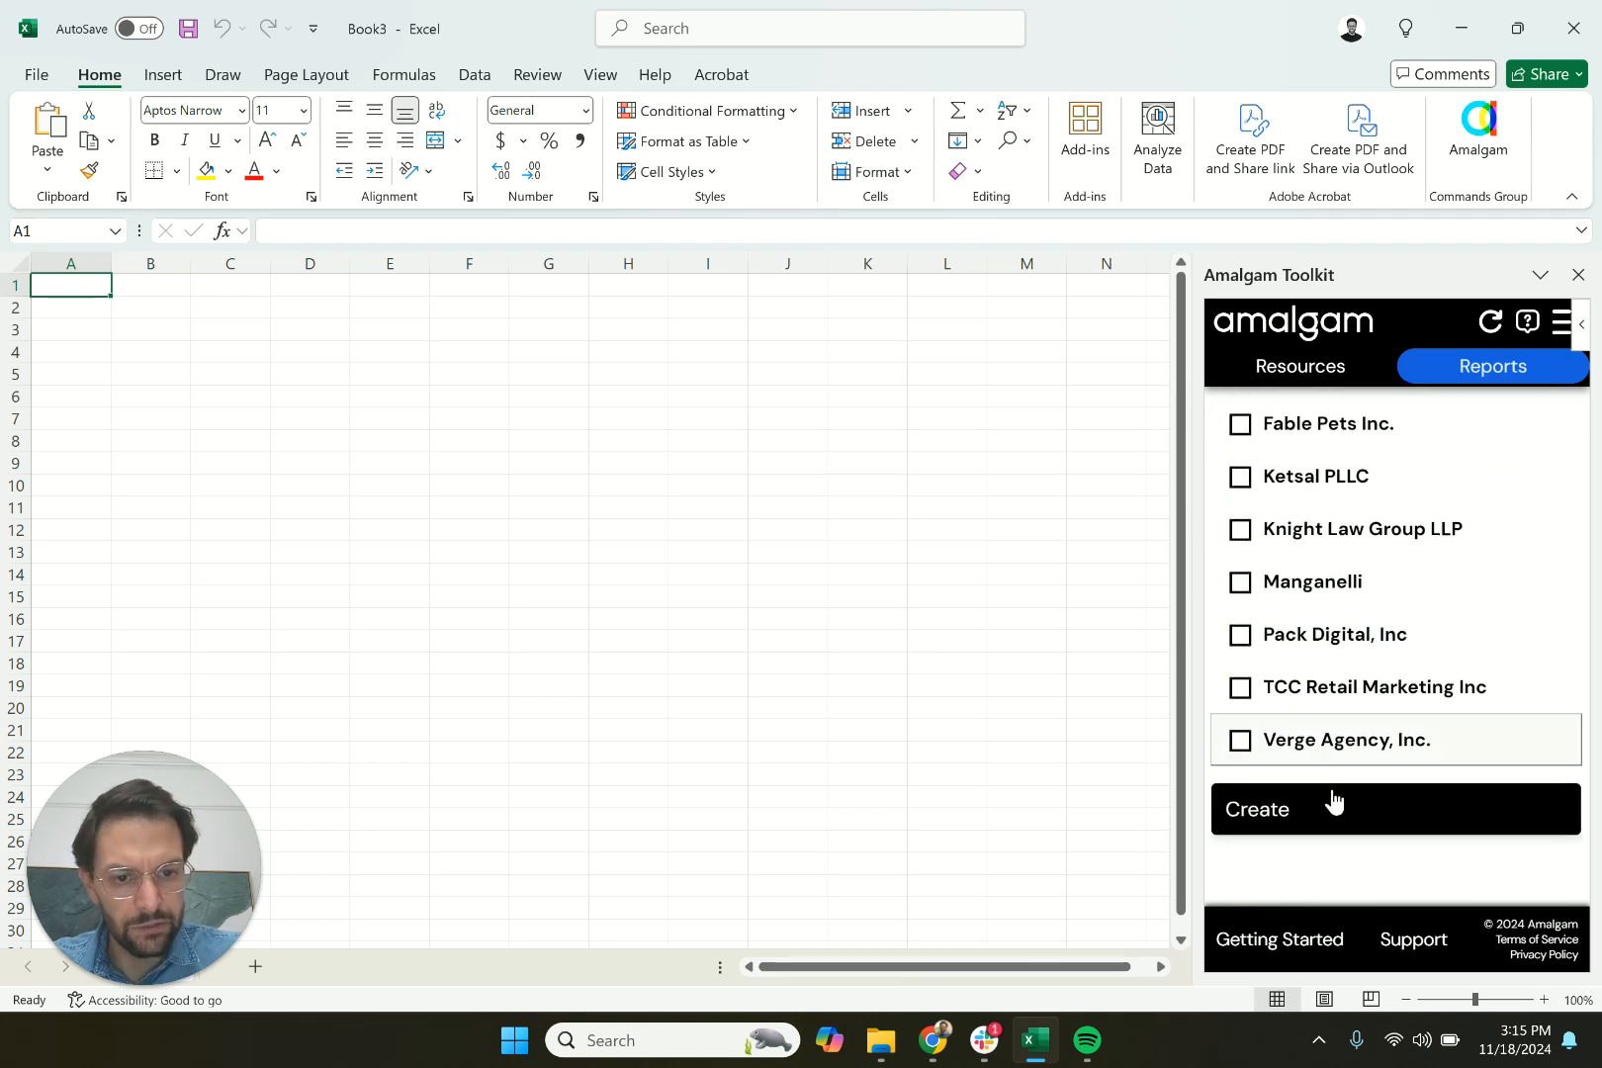
pyautogui.click(1327, 818)
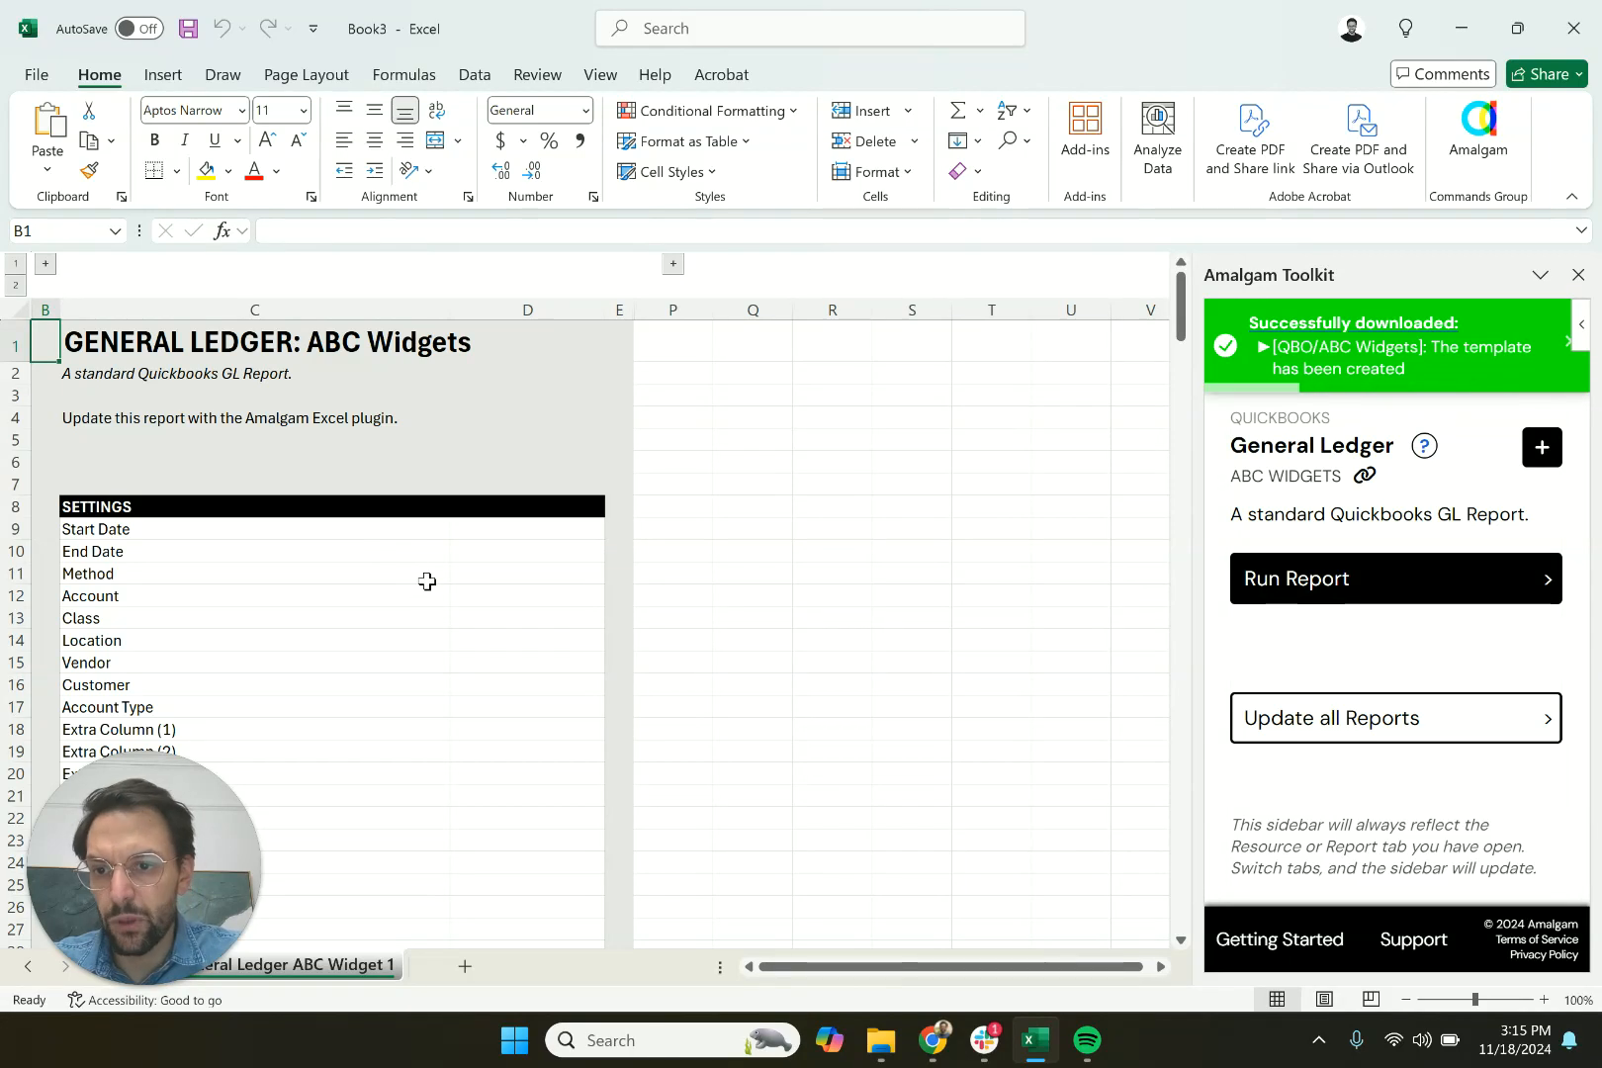
# Set the report's start date to 1/01/2024, end date to 3/31/2024 and method to Accrual.
pyautogui.click(534, 530)
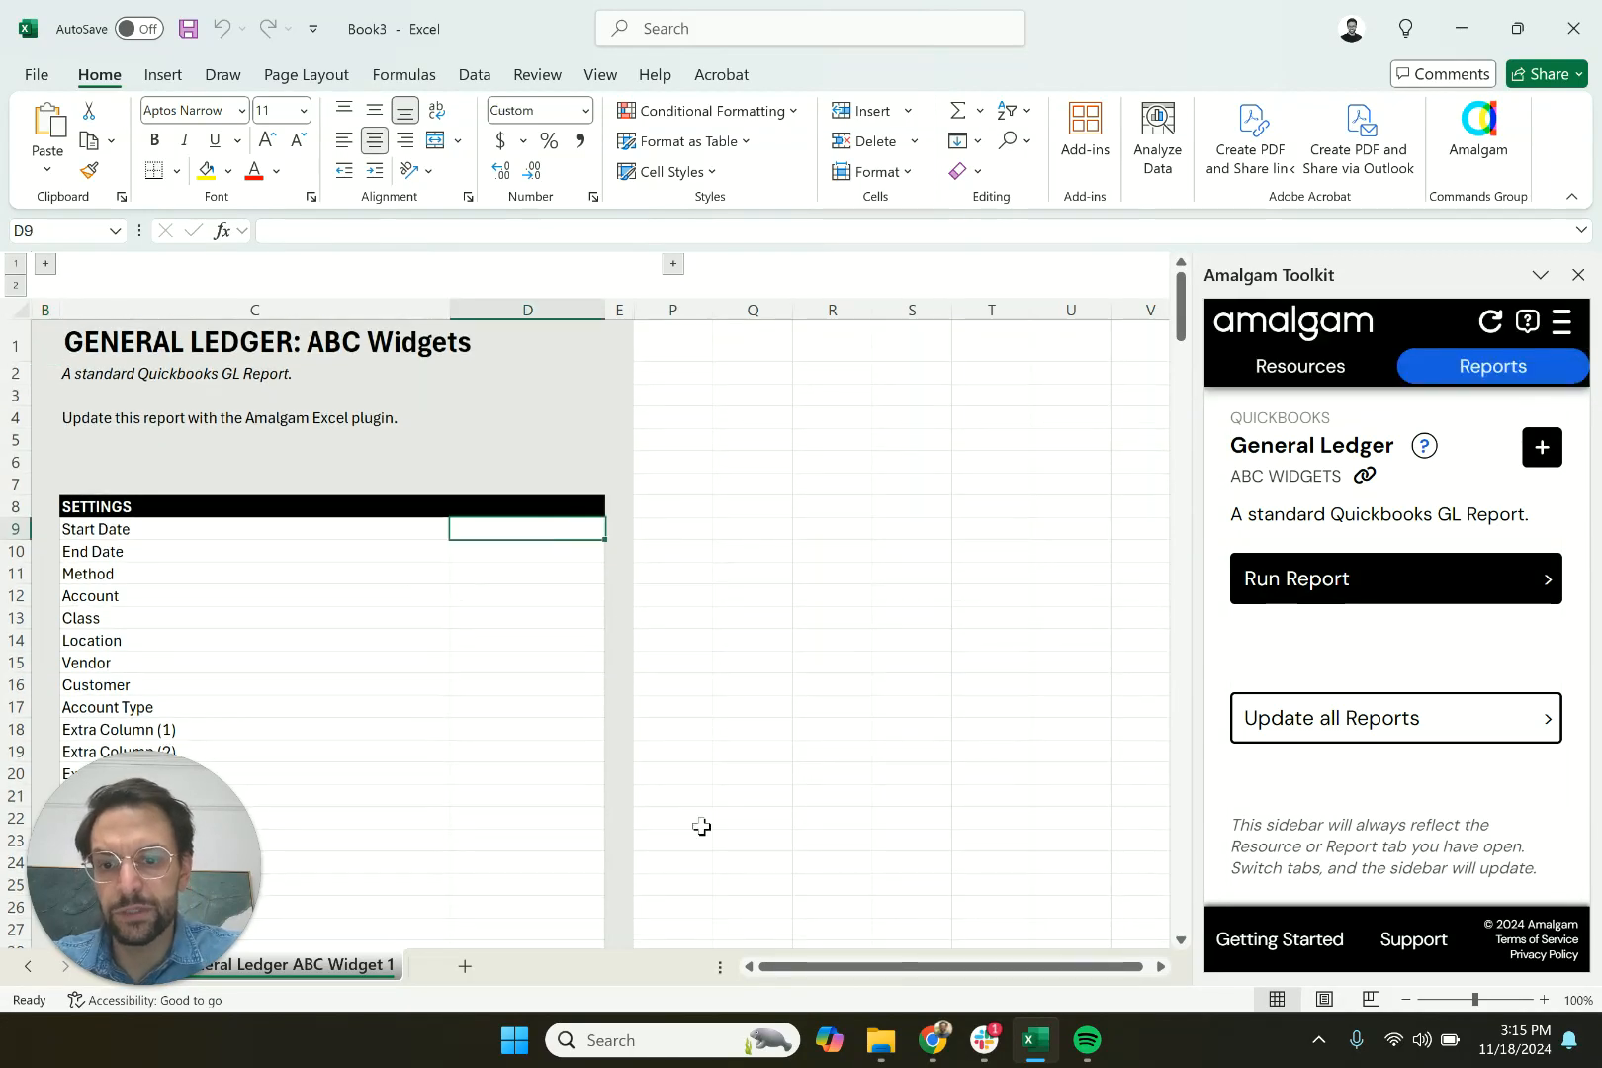
pyautogui.write('1/01/2024')
pyautogui.press('Return')
pyautogui.write('3/')
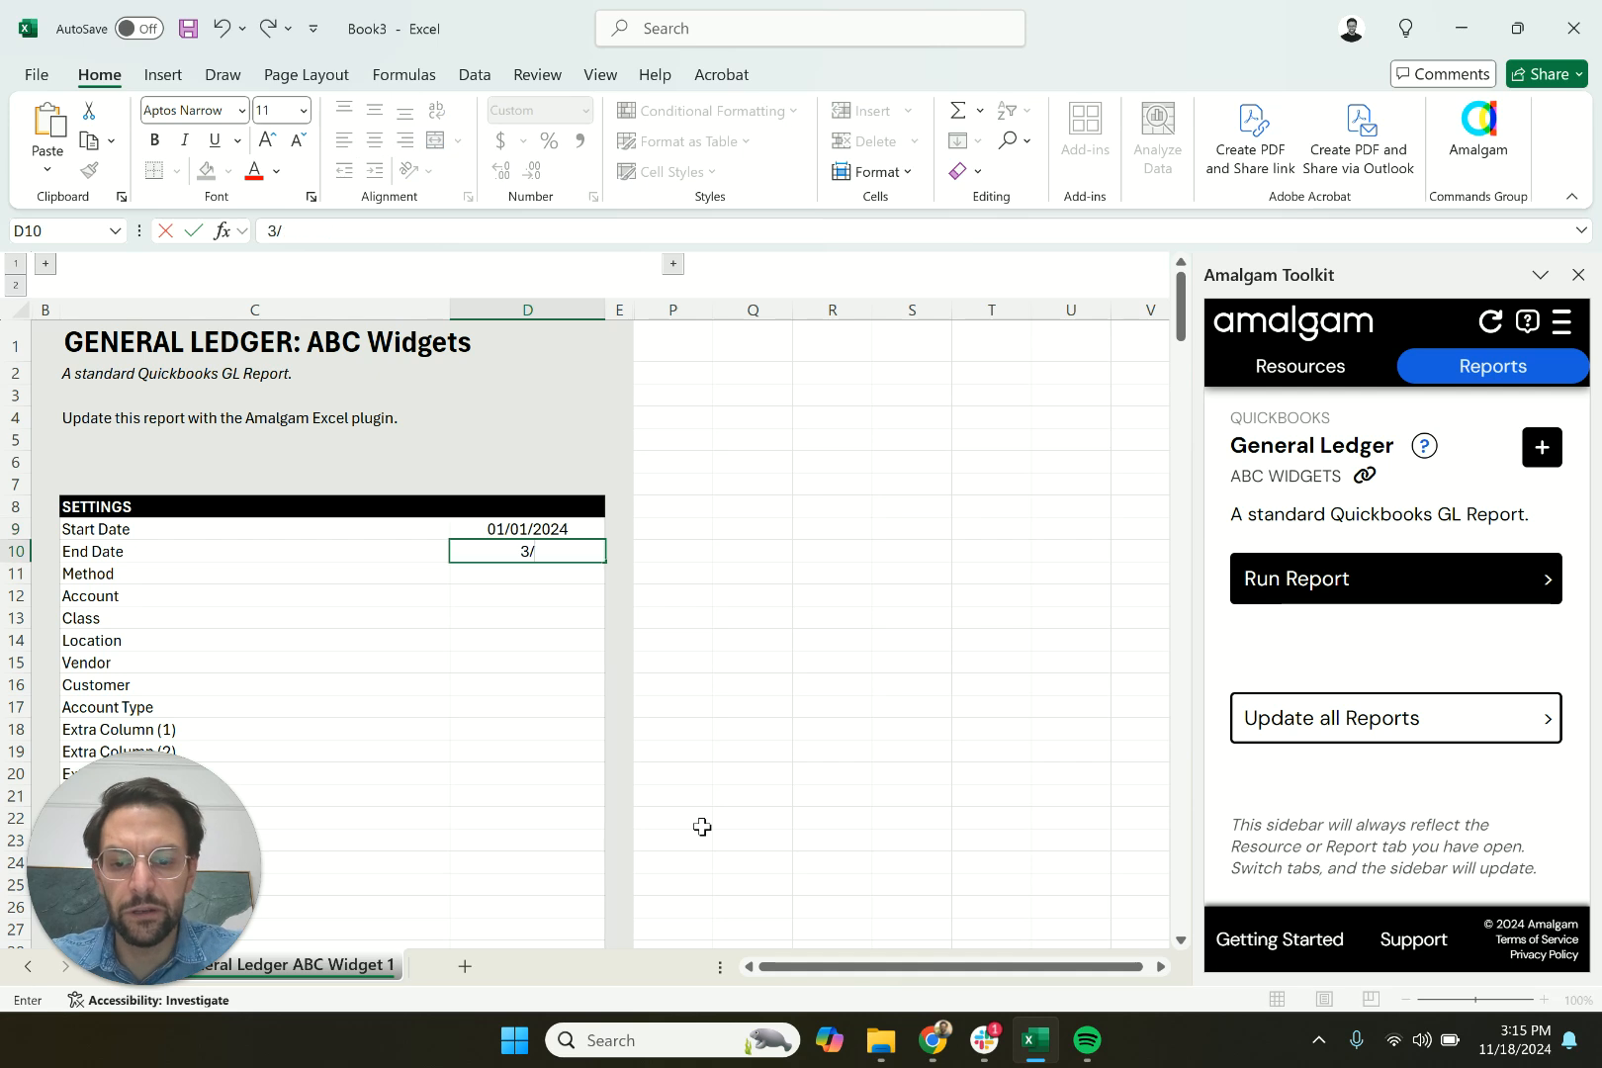
pyautogui.press('BackSpace')
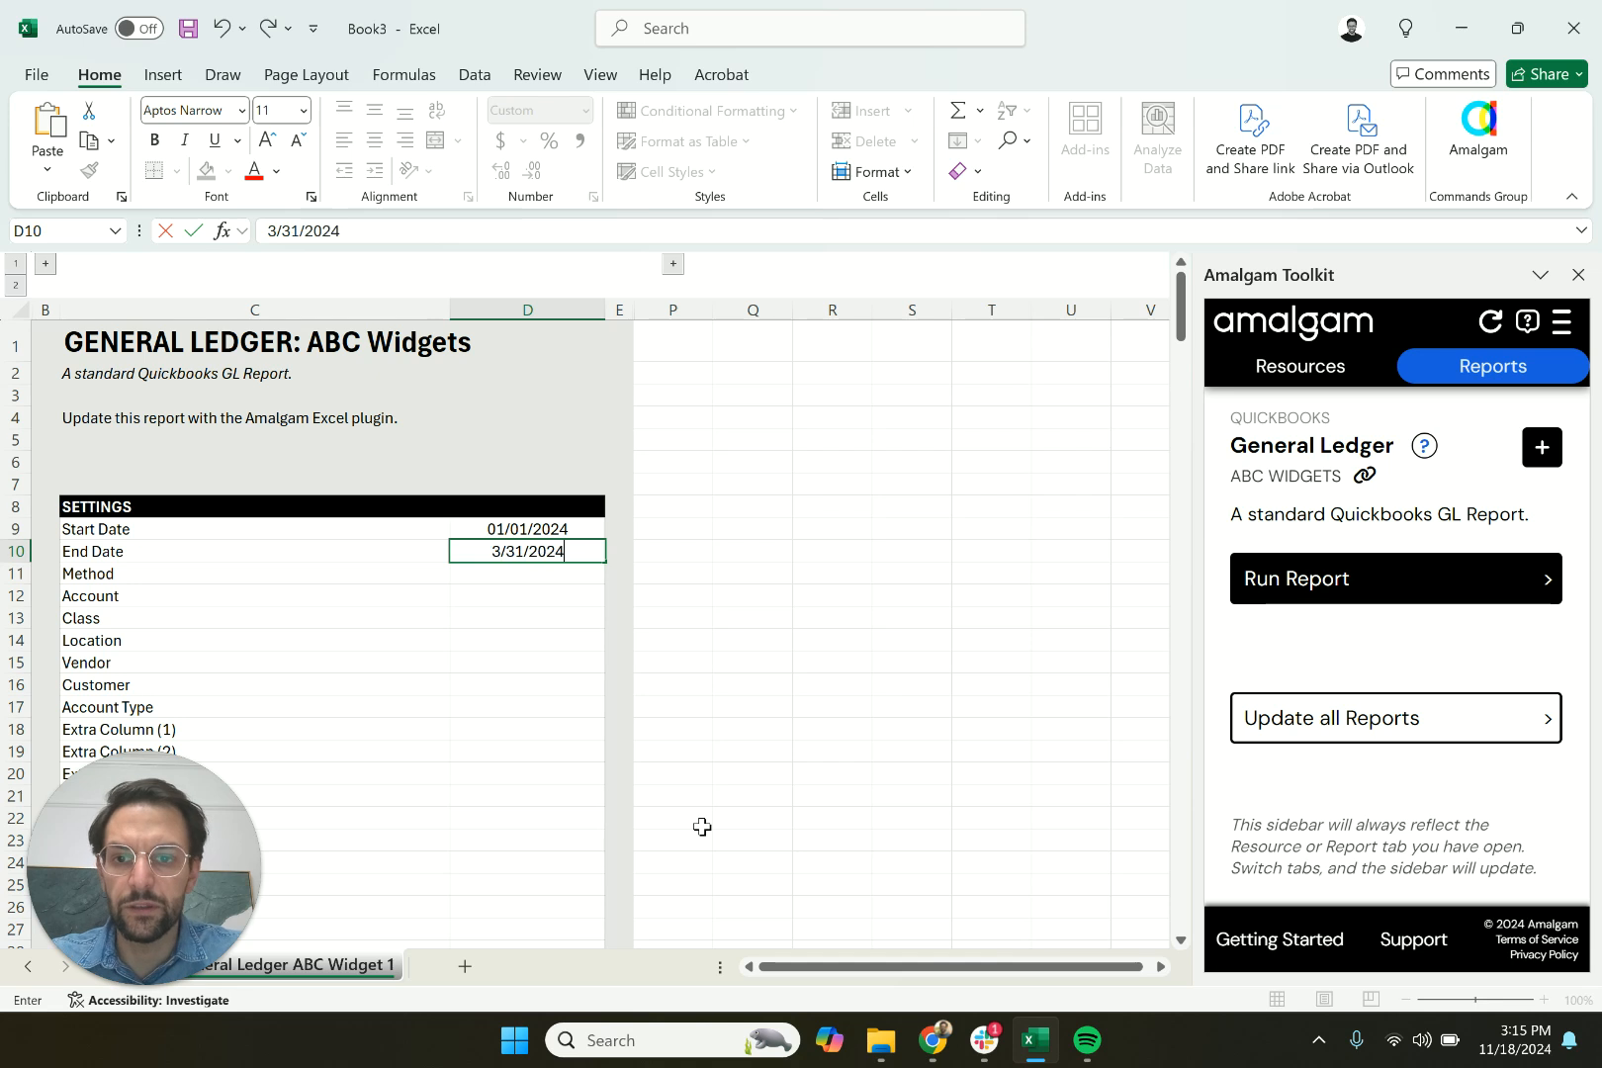
pyautogui.press('Return')
pyautogui.click(615, 573)
pyautogui.click(552, 601)
# Try 6765 General business expenses > Bank fees & service charges as the Account filter, clear it, and view the Class options.
pyautogui.click(552, 601)
pyautogui.click(615, 595)
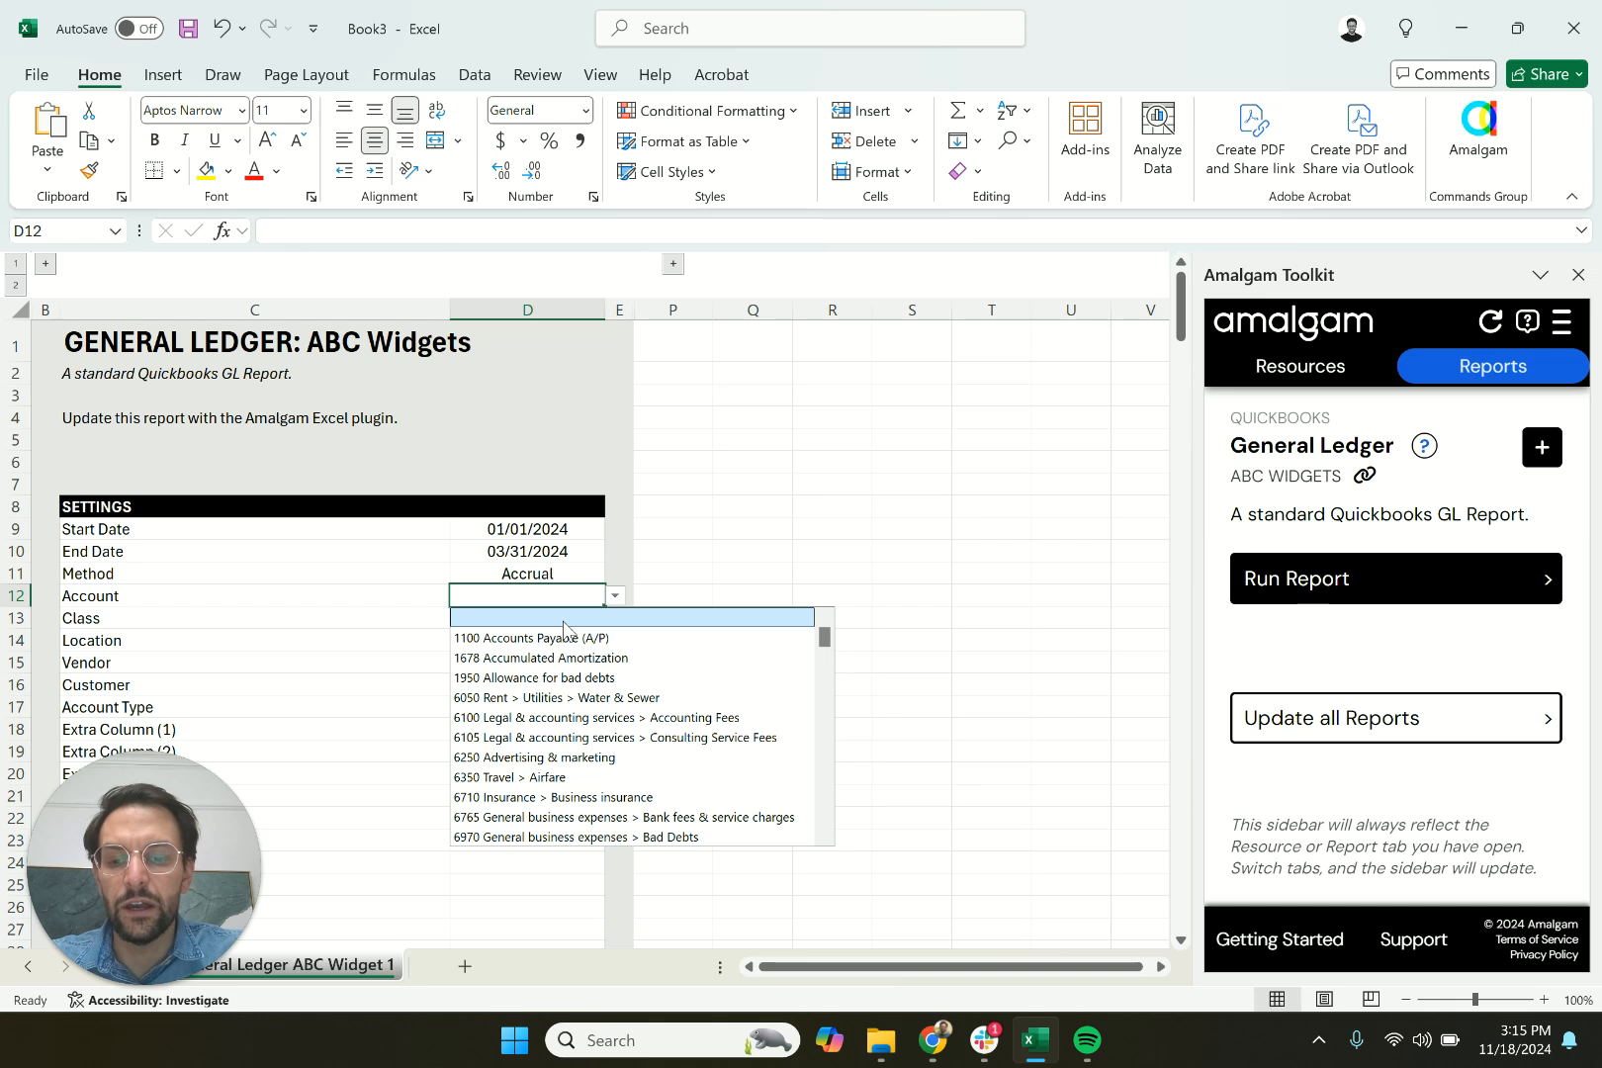
pyautogui.scroll(-1, 564, 628)
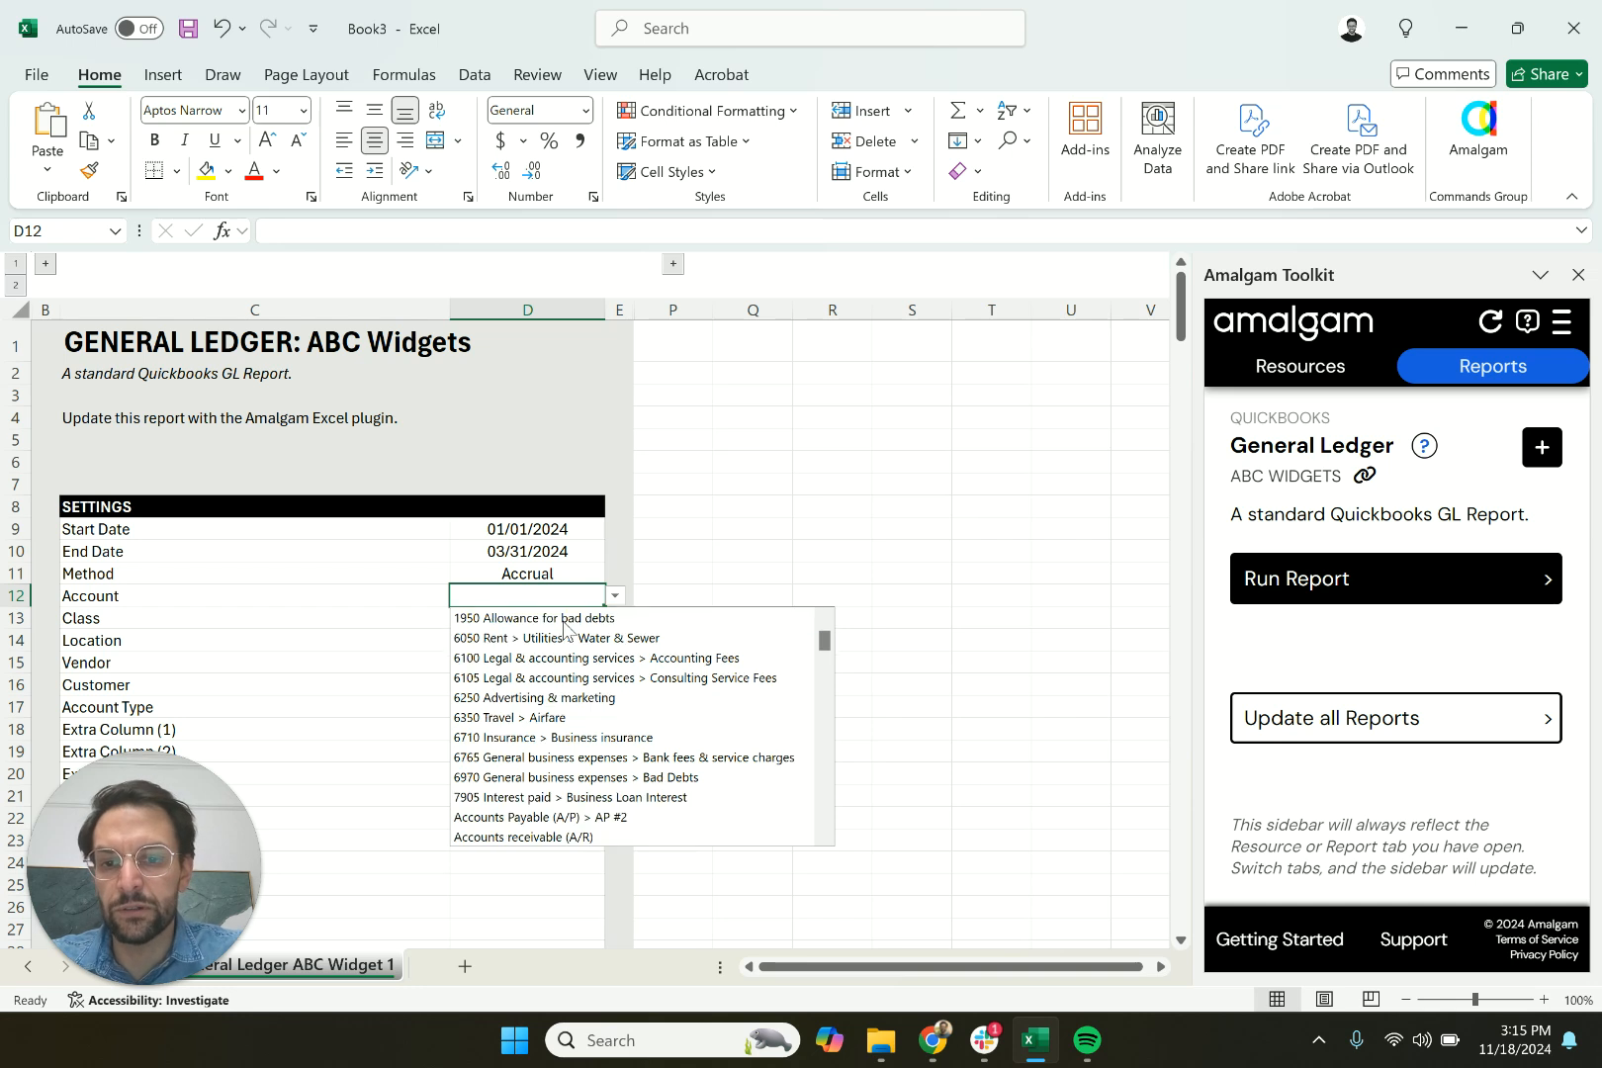
pyautogui.click(555, 757)
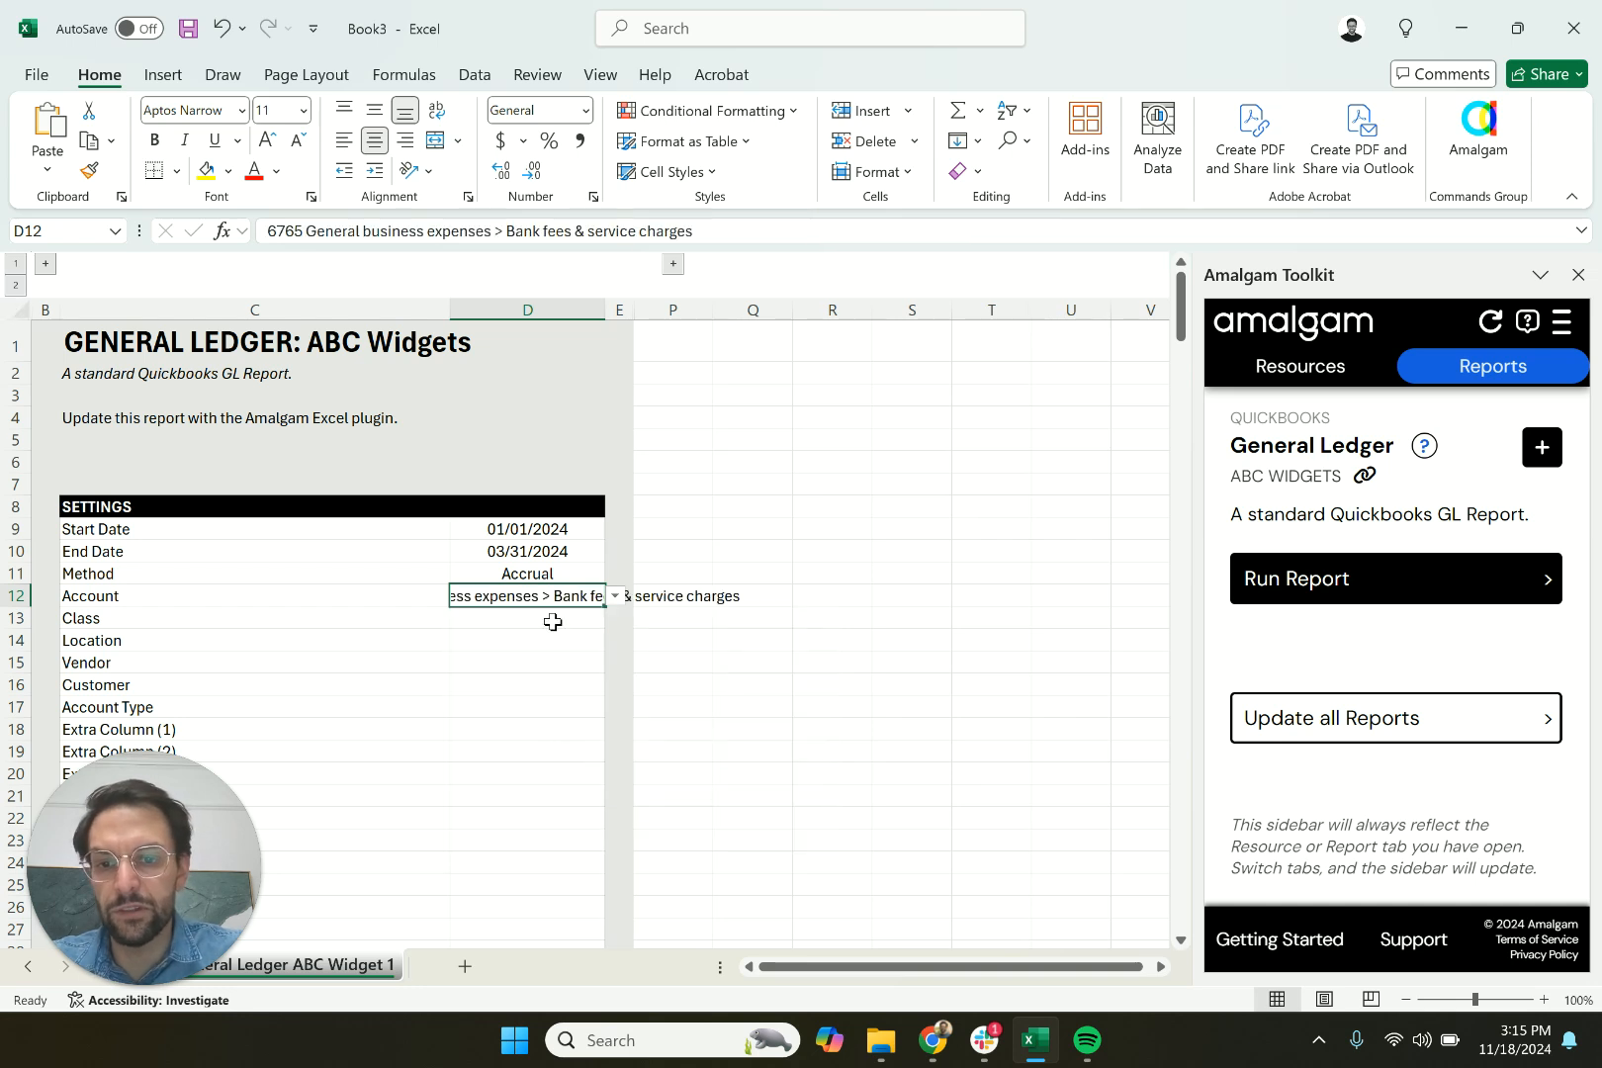
pyautogui.press('Delete')
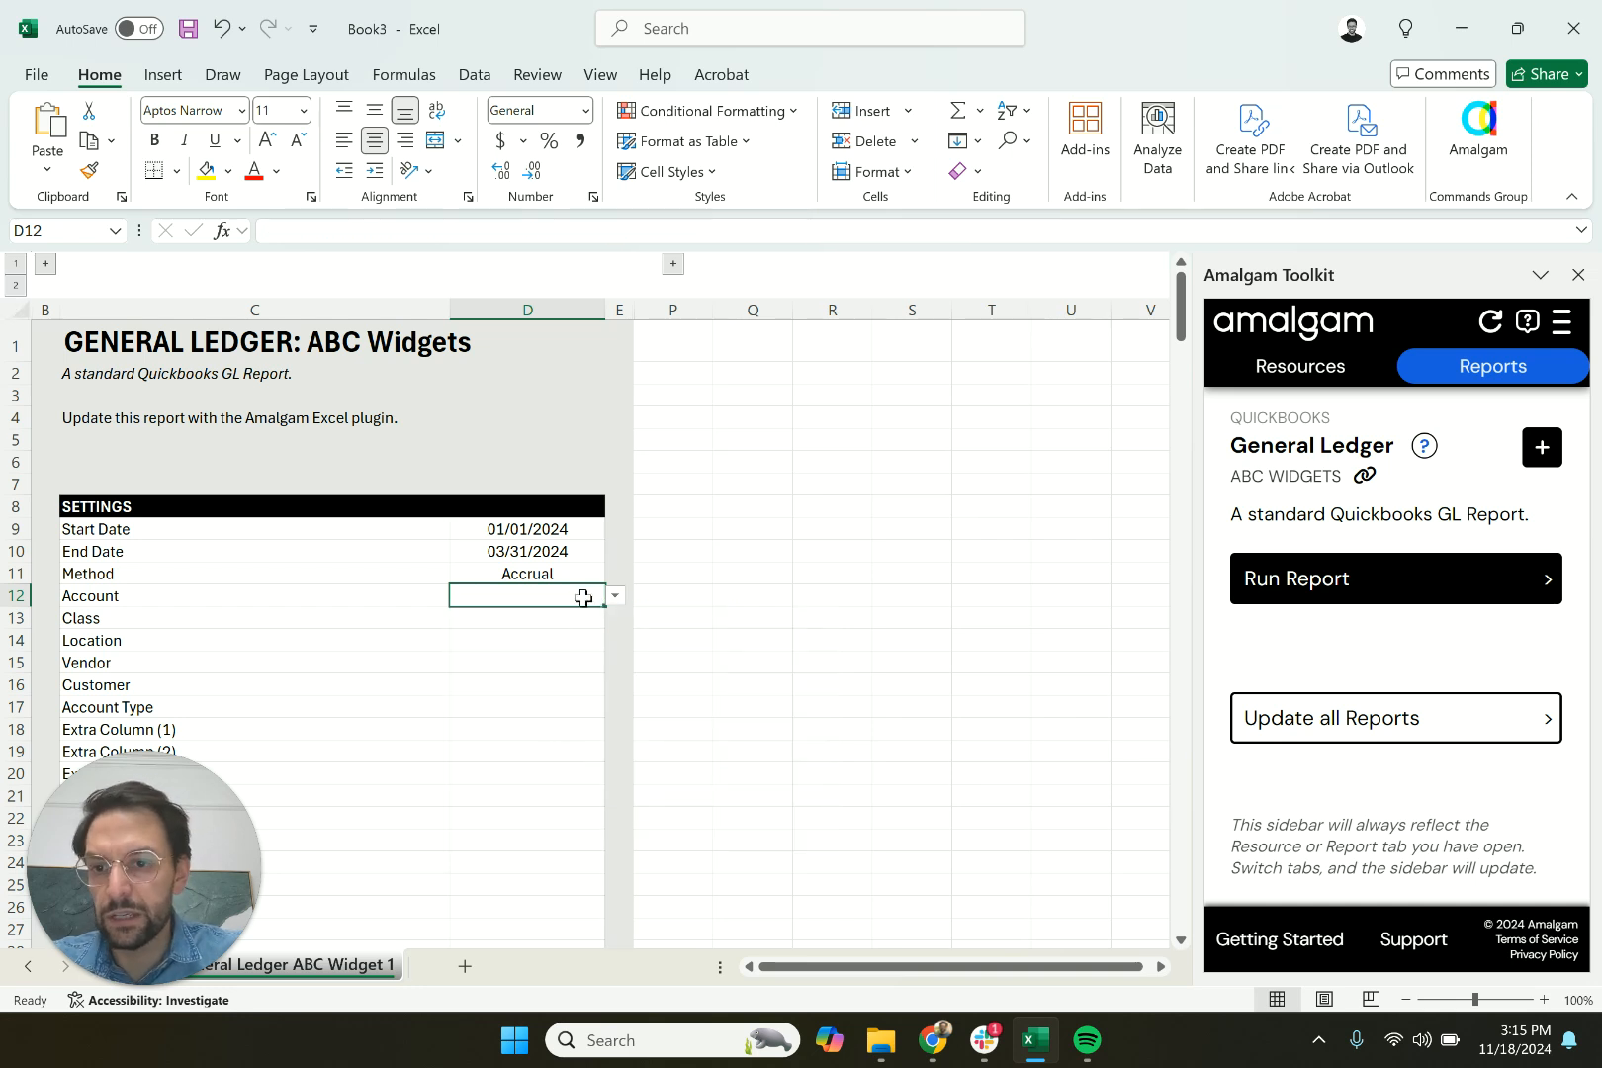
pyautogui.click(573, 619)
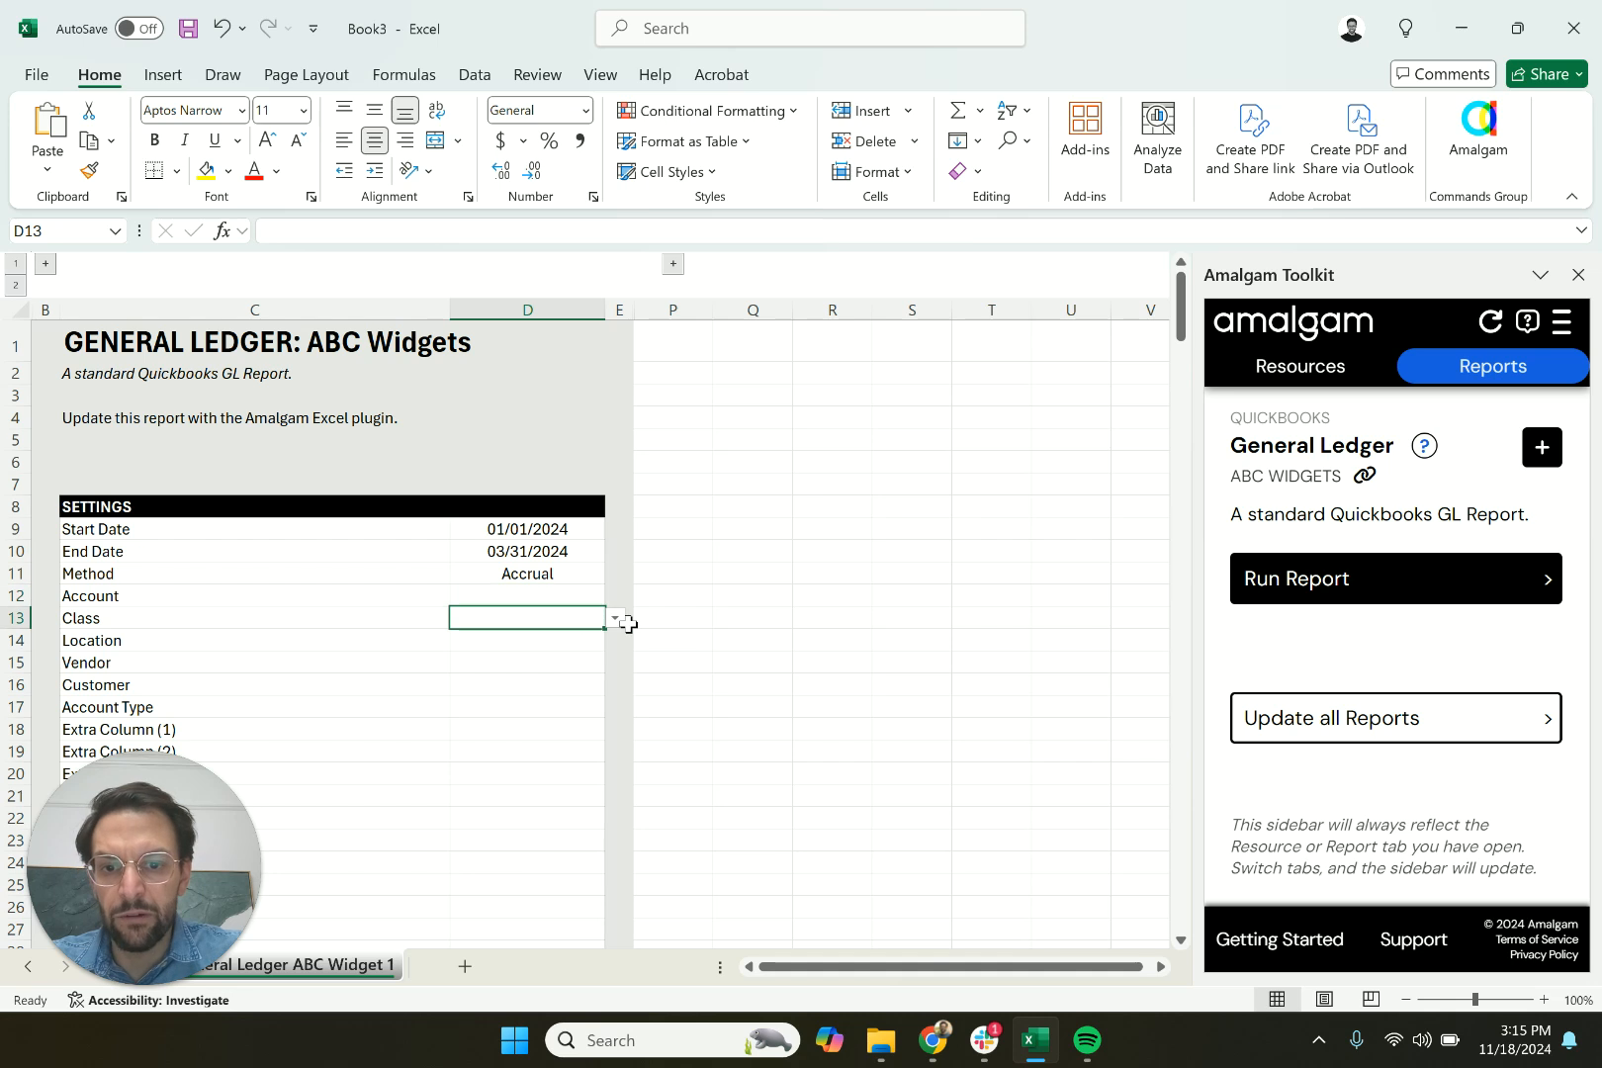
pyautogui.click(615, 619)
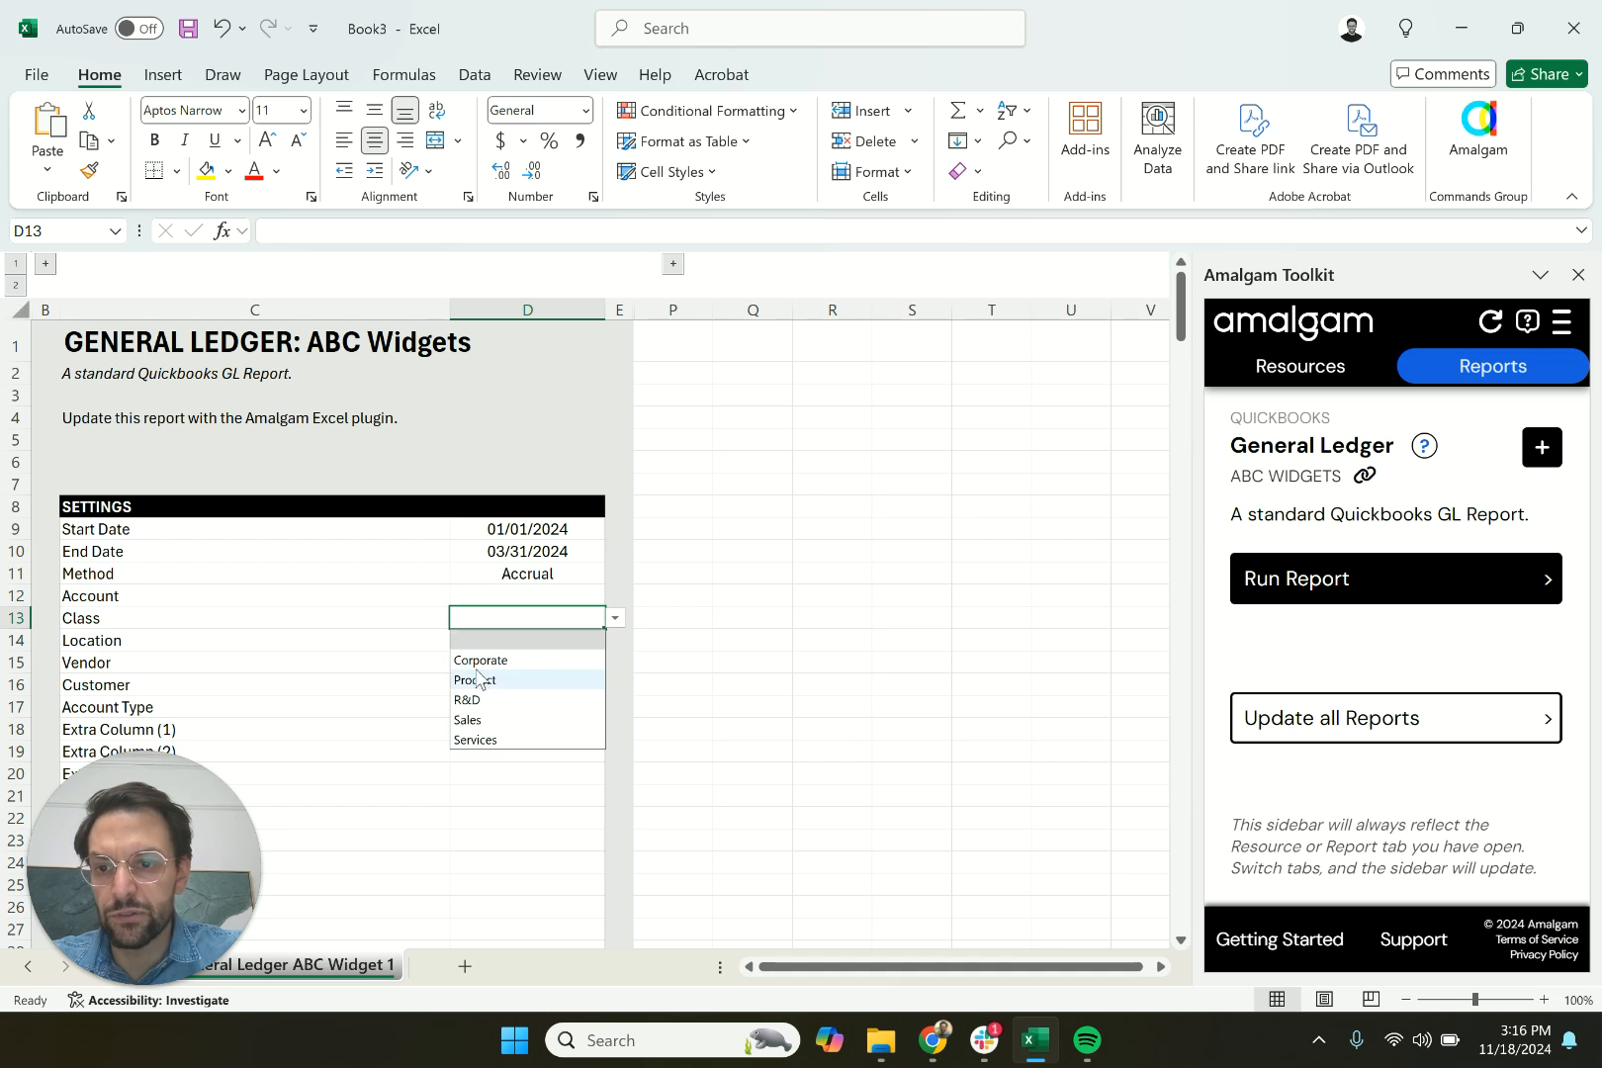
pyautogui.click(352, 628)
# Run the General Ledger report without any account or class filter and look through the downloaded transactions.
pyautogui.moveTo(532, 521); pyautogui.dragTo(518, 573)
pyautogui.click(508, 645)
pyautogui.click(1285, 573)
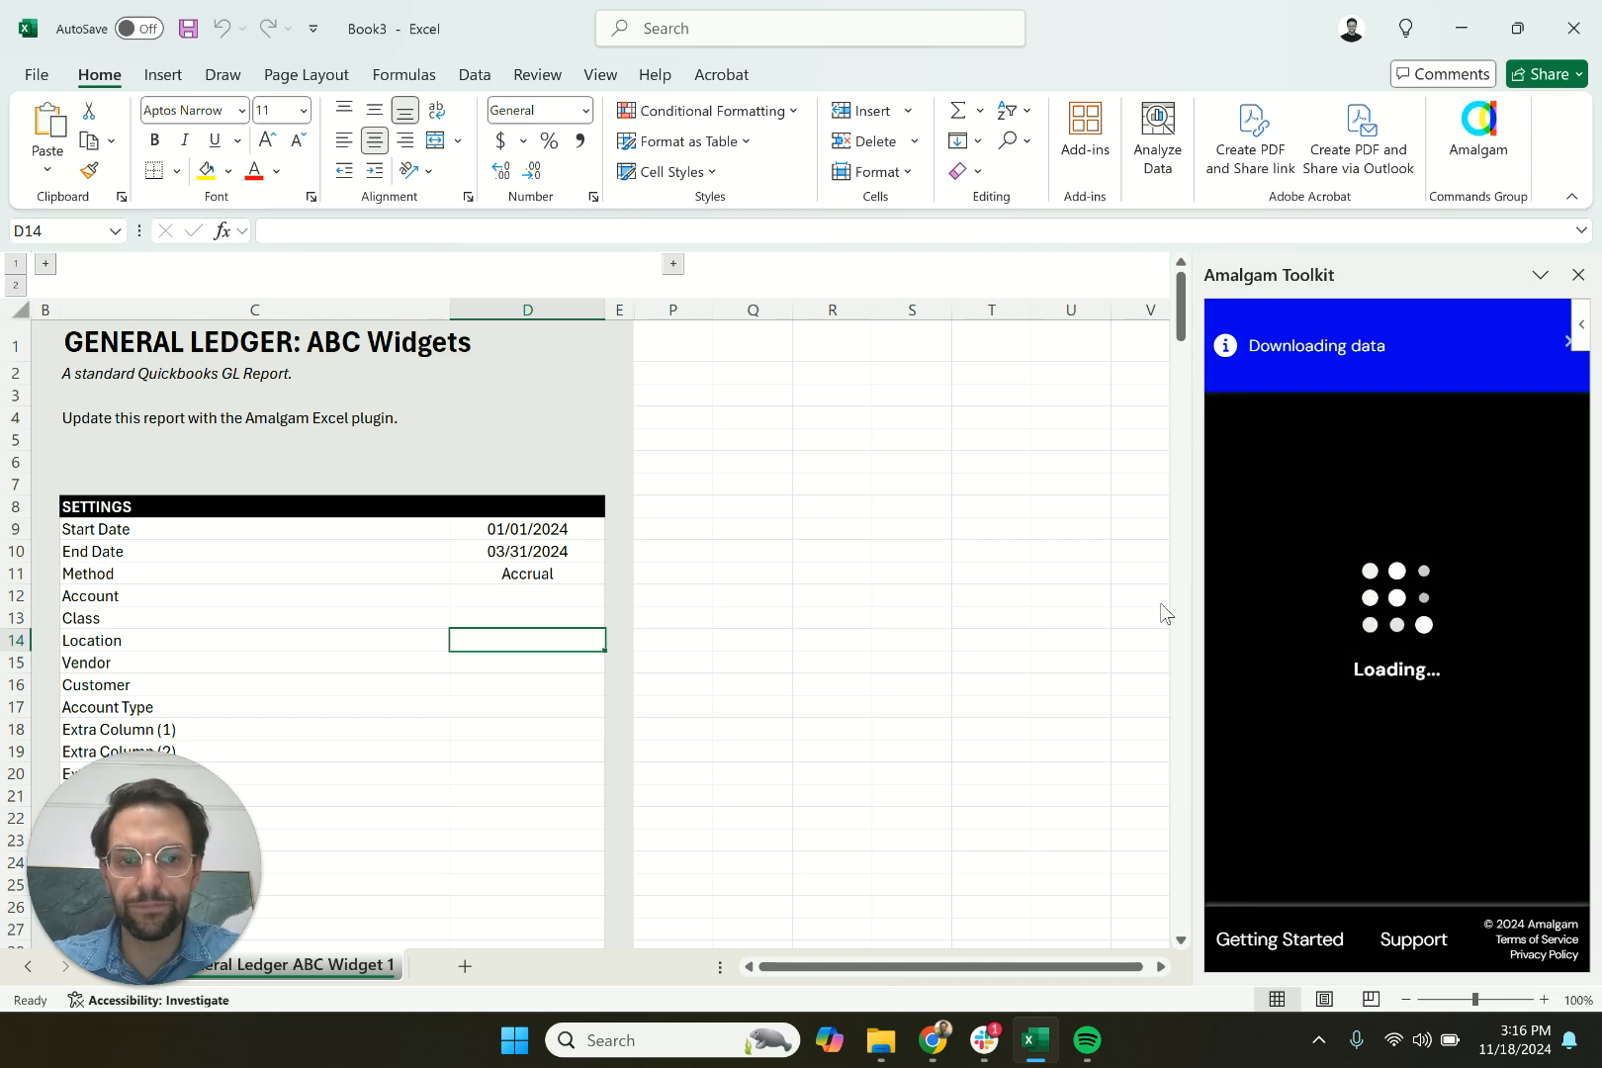
pyautogui.scroll(-7, 881, 618)
pyautogui.scroll(-2, 875, 598)
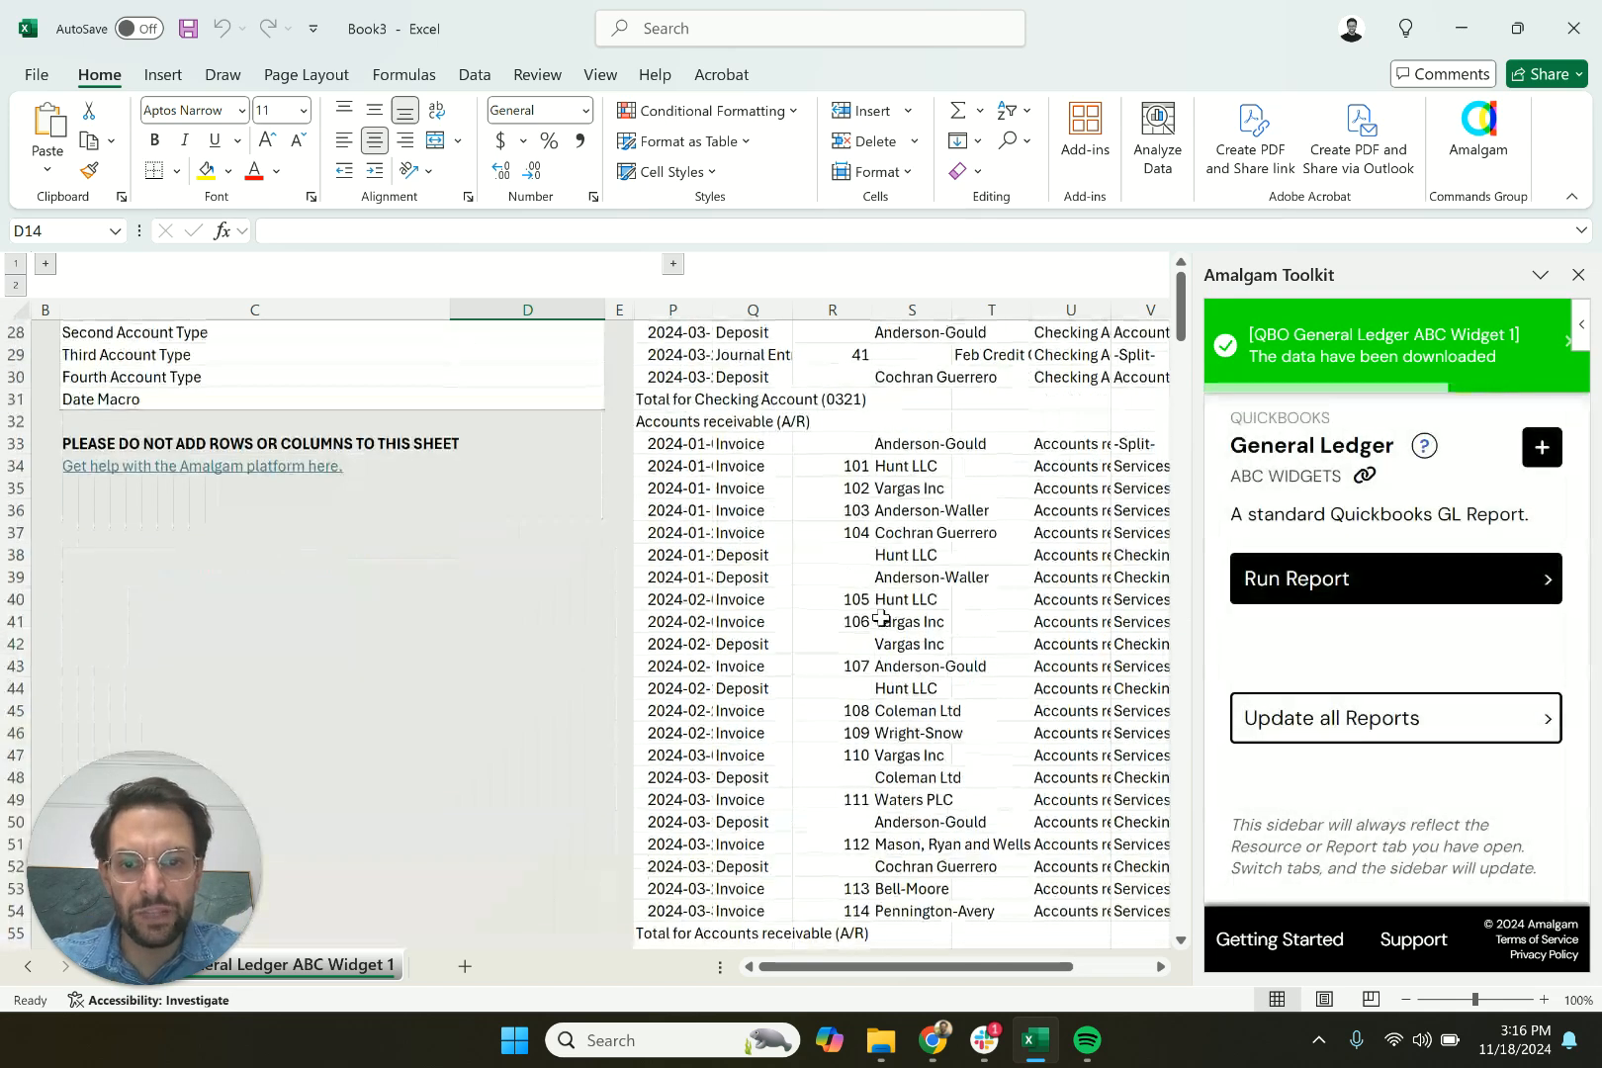
pyautogui.scroll(9, 879, 614)
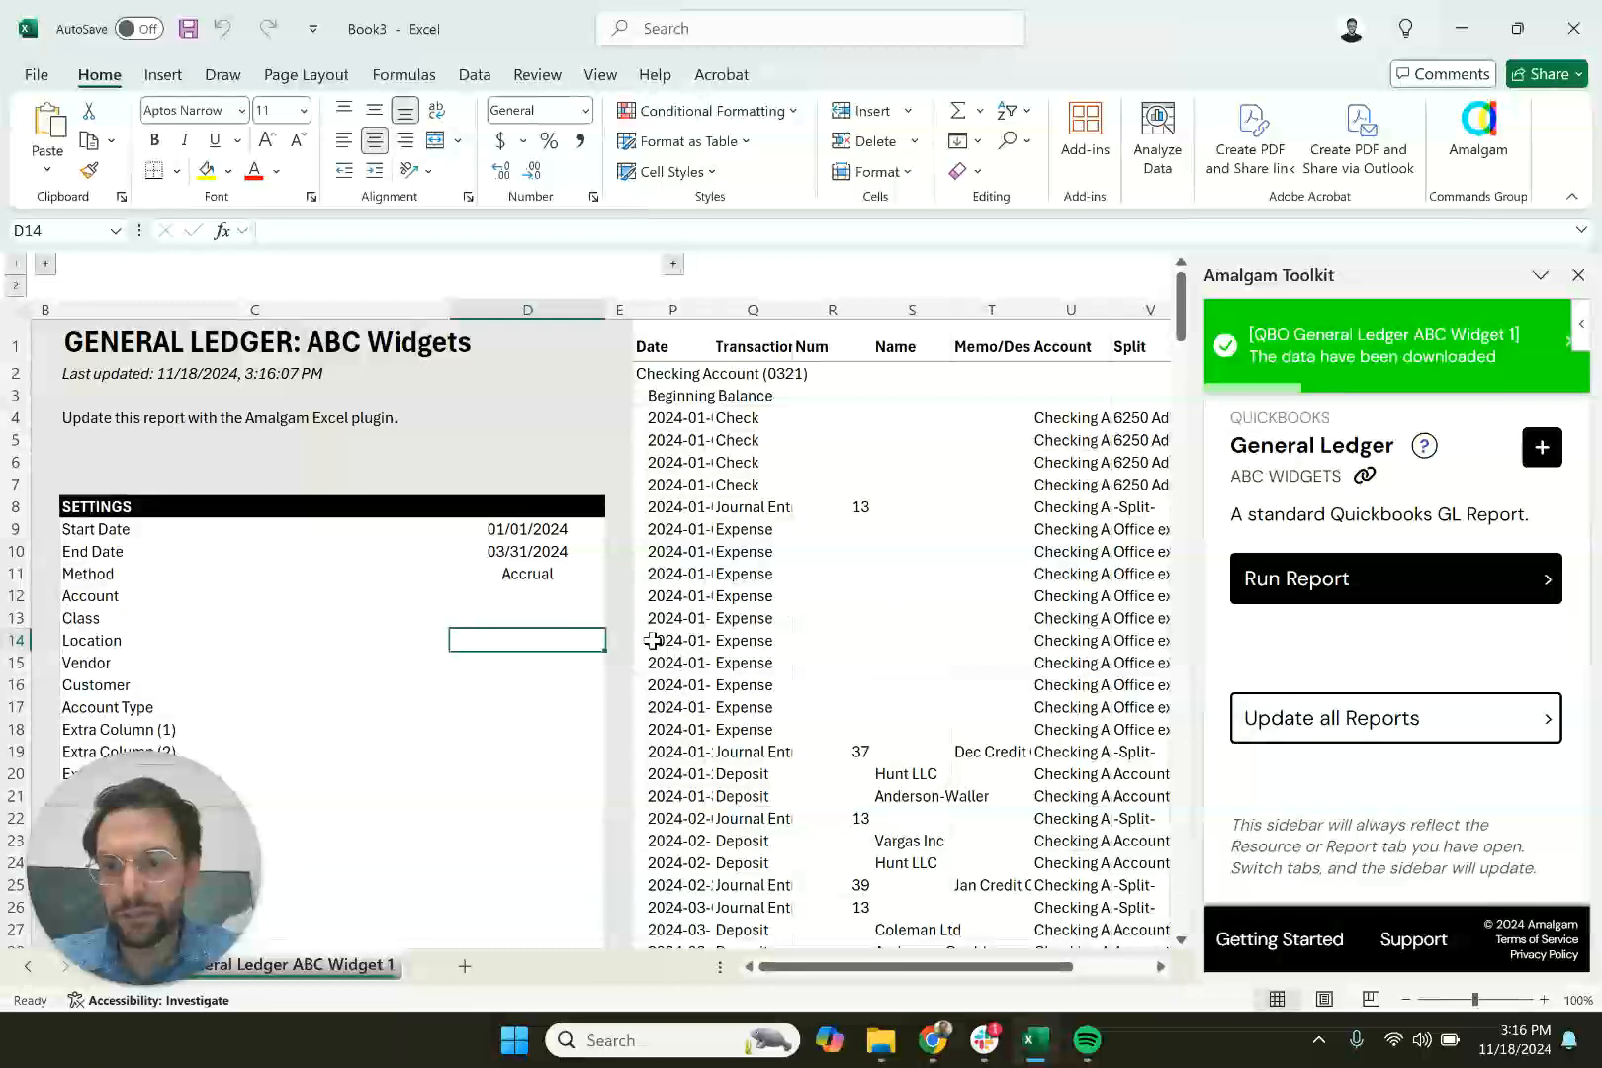
# Set the Account filter to Sales of Product Income, rerun the report and check its amounts.
pyautogui.click(567, 596)
pyautogui.click(614, 597)
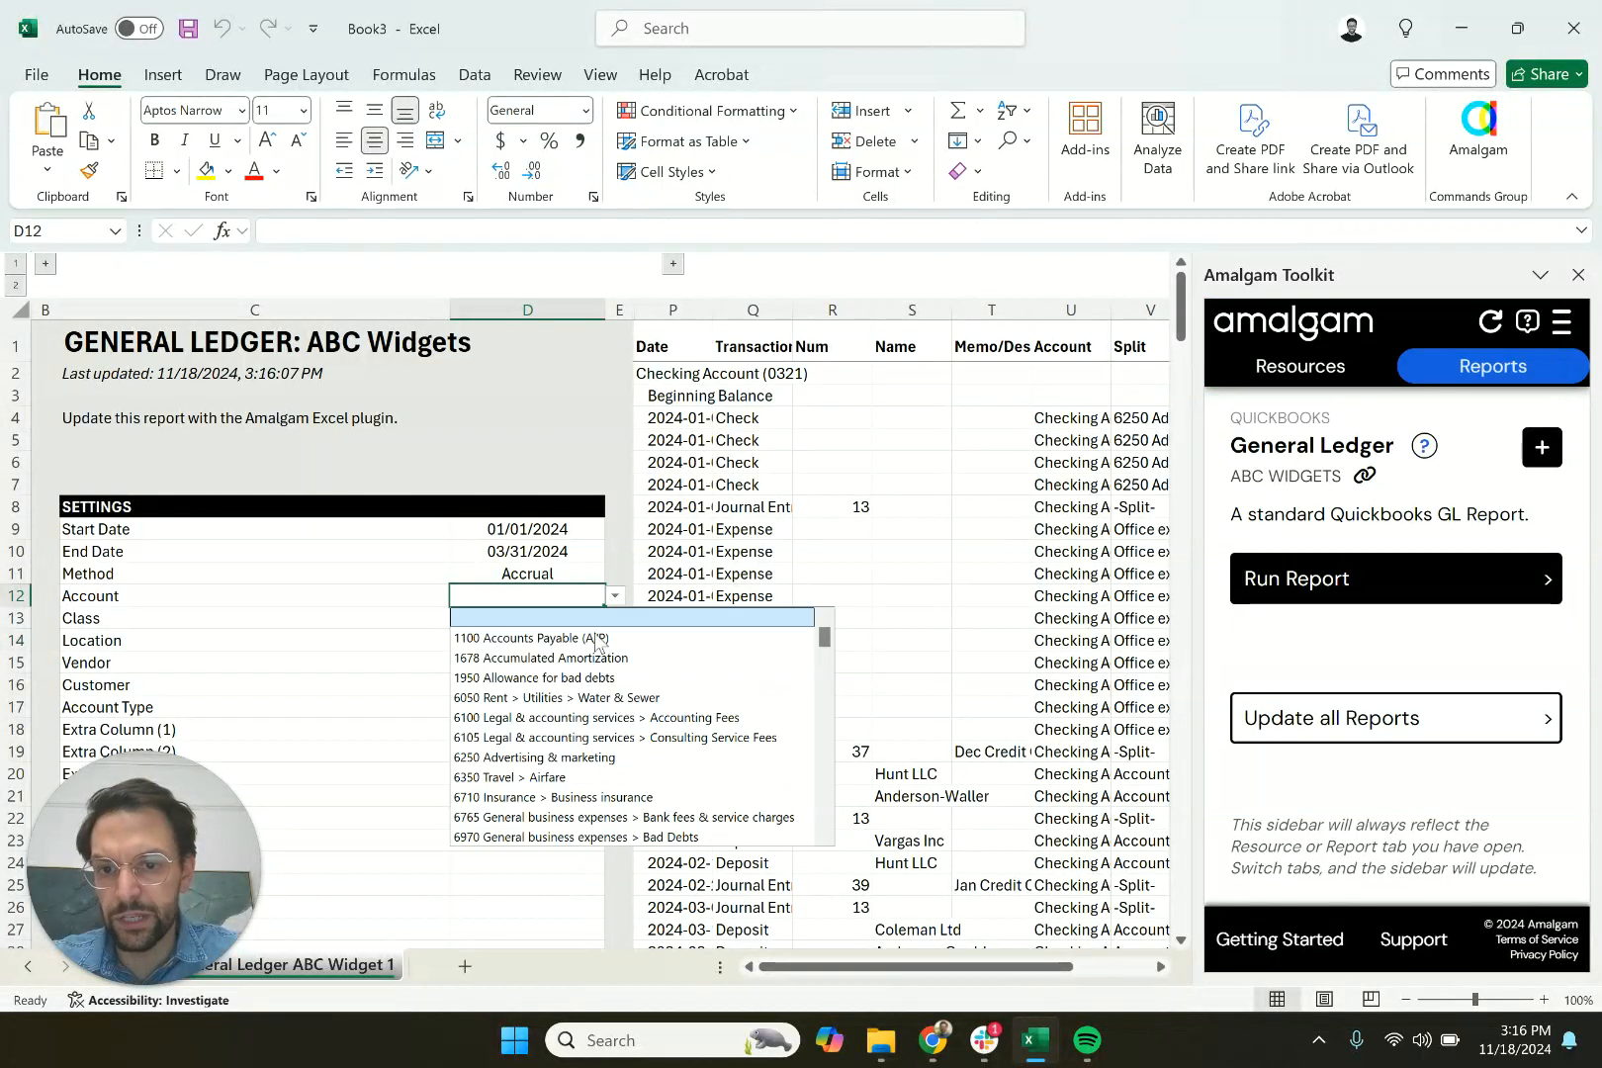
pyautogui.write('sales')
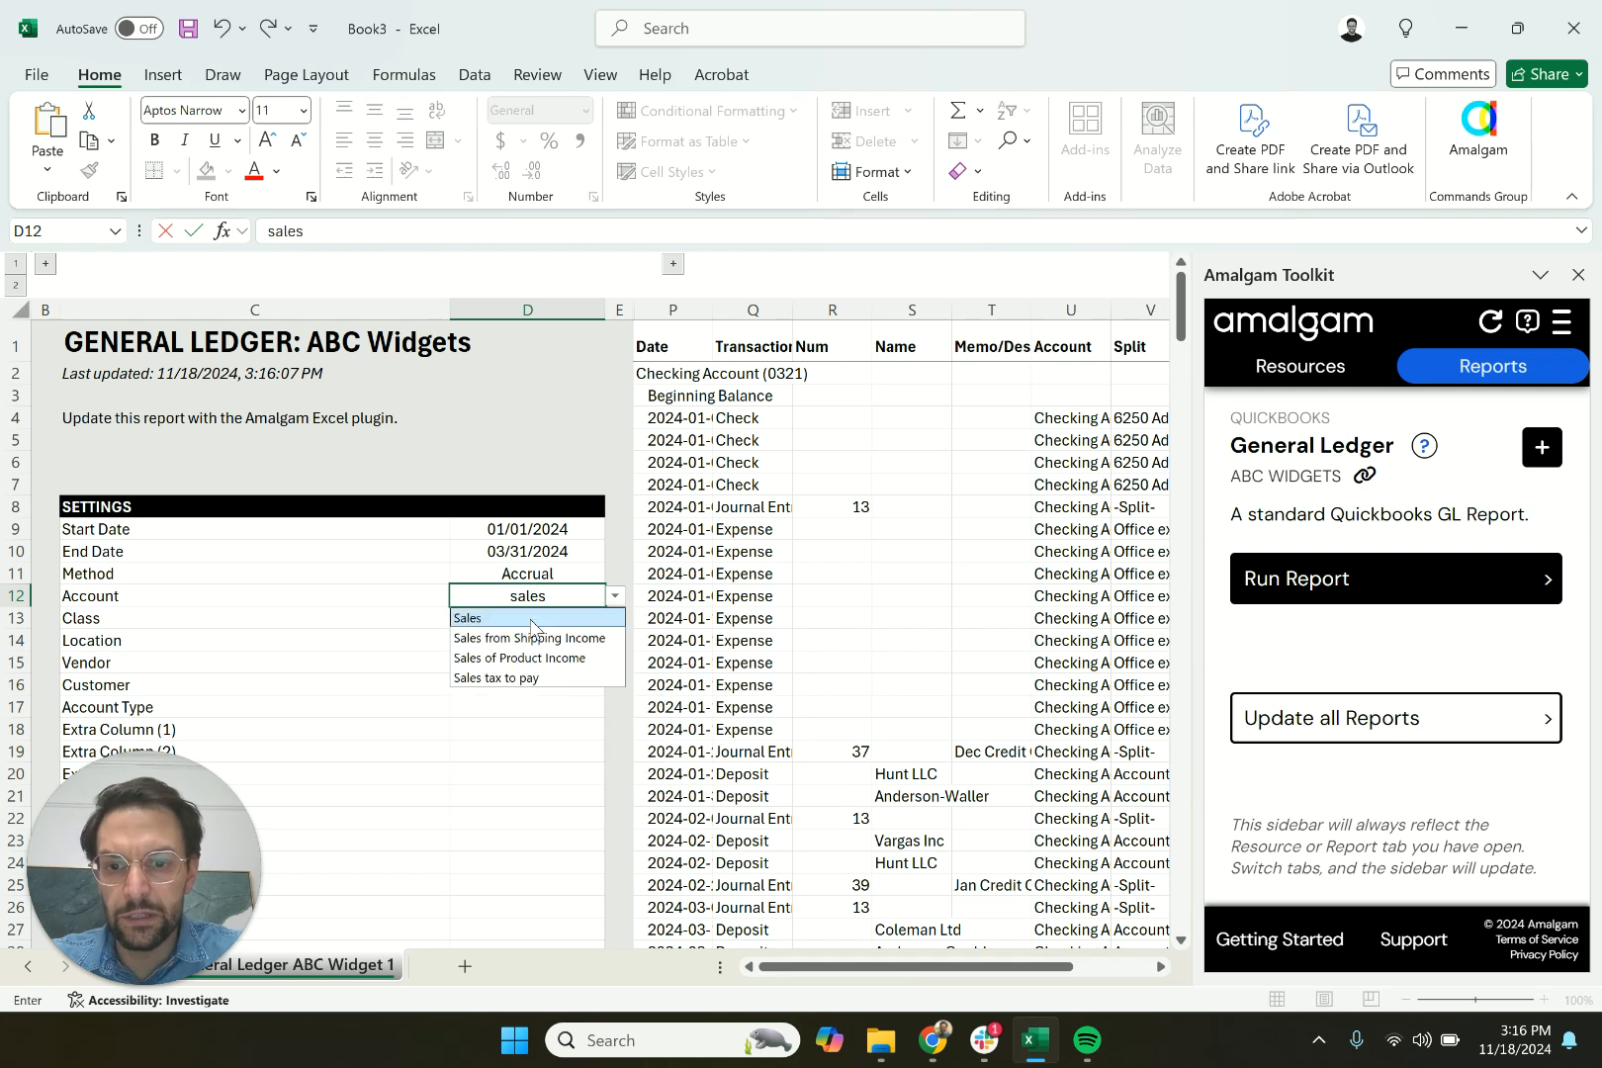
pyautogui.click(519, 657)
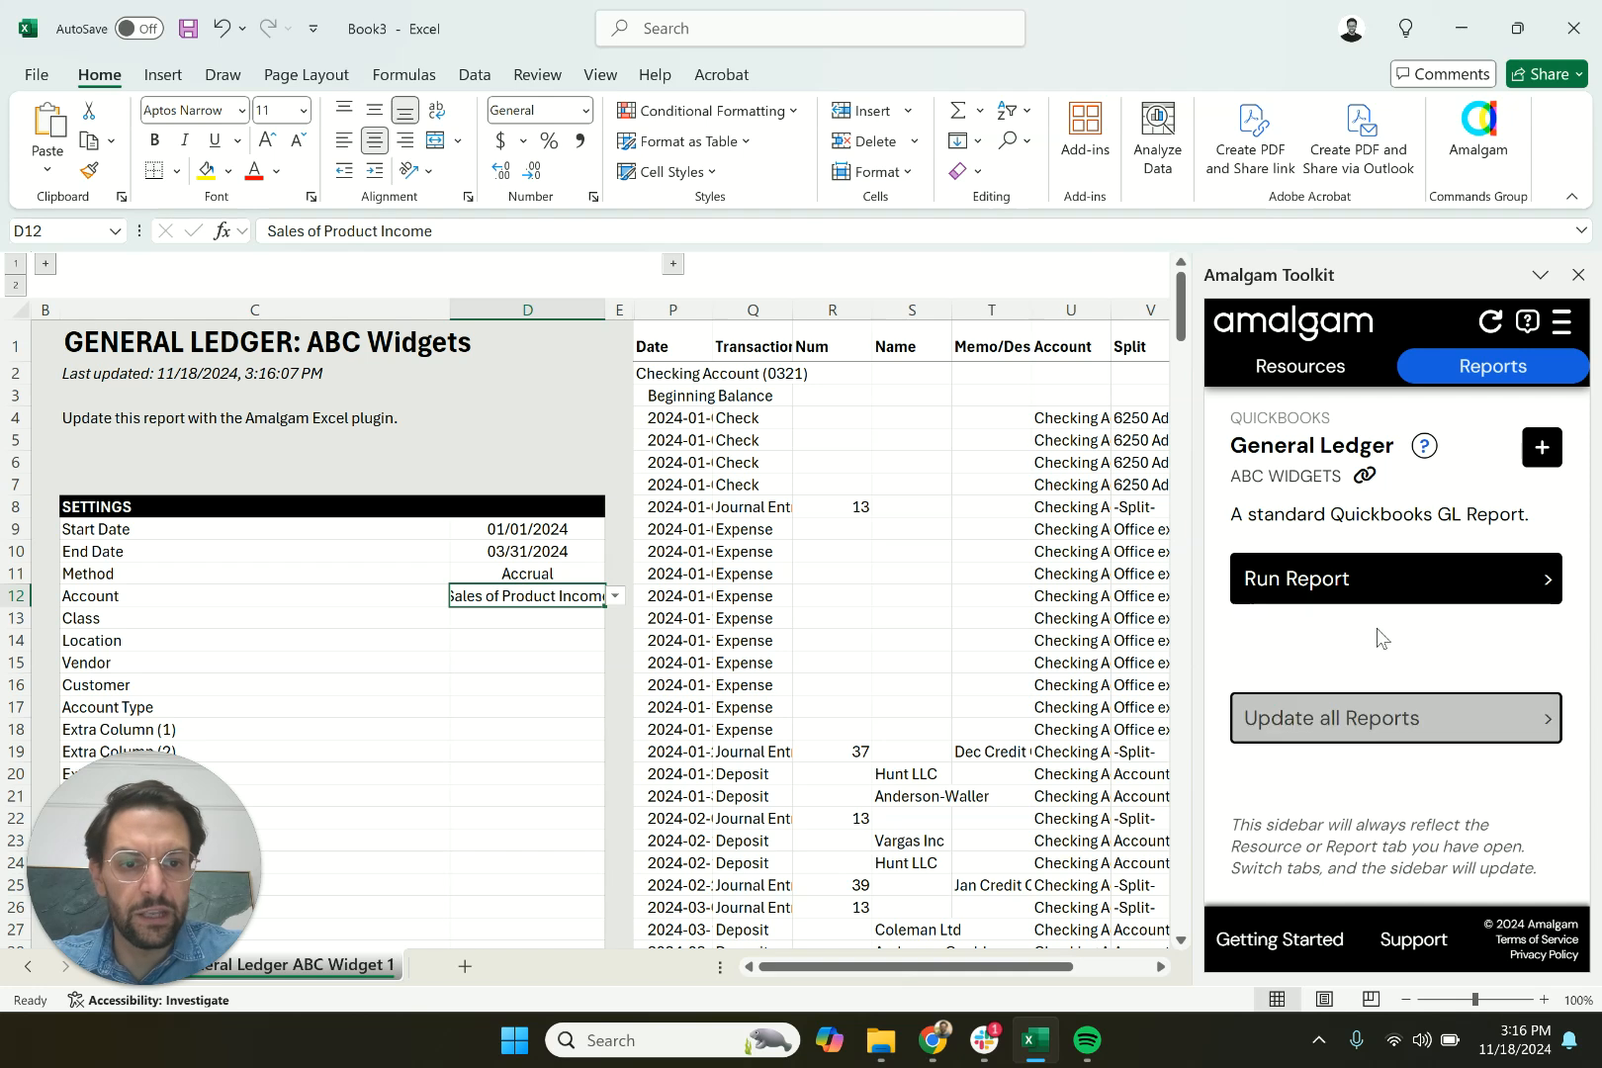
pyautogui.click(1359, 582)
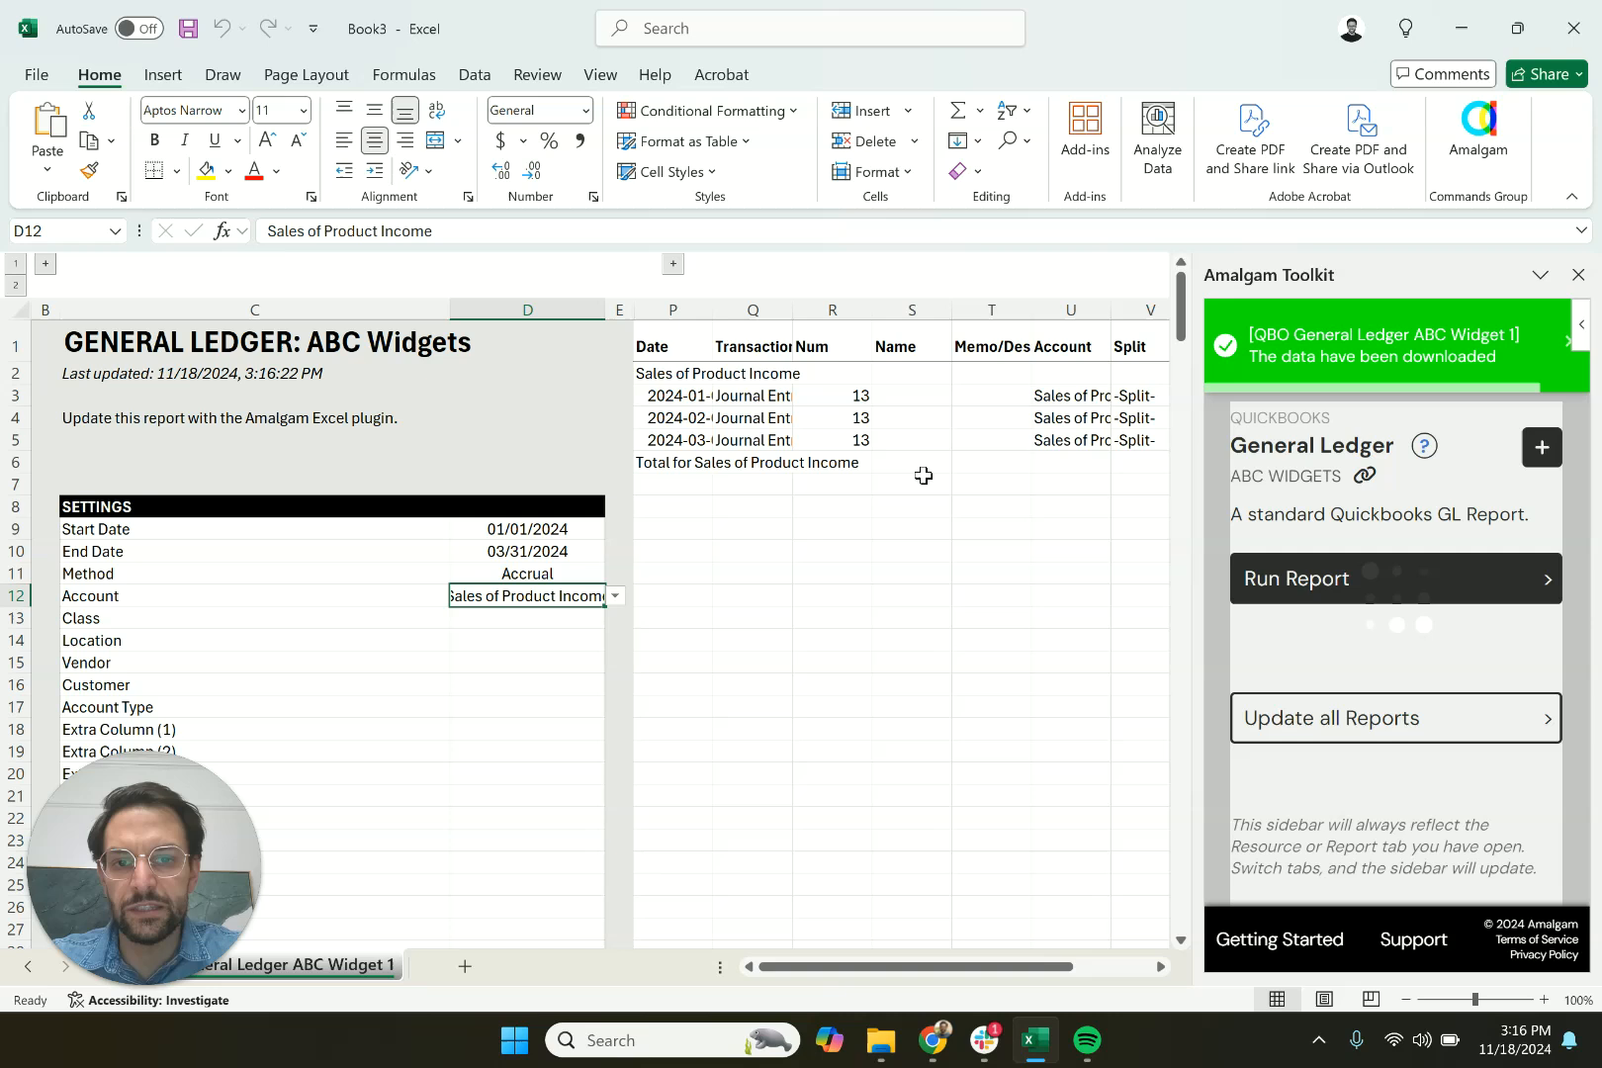
pyautogui.hscroll(3, 923, 476)
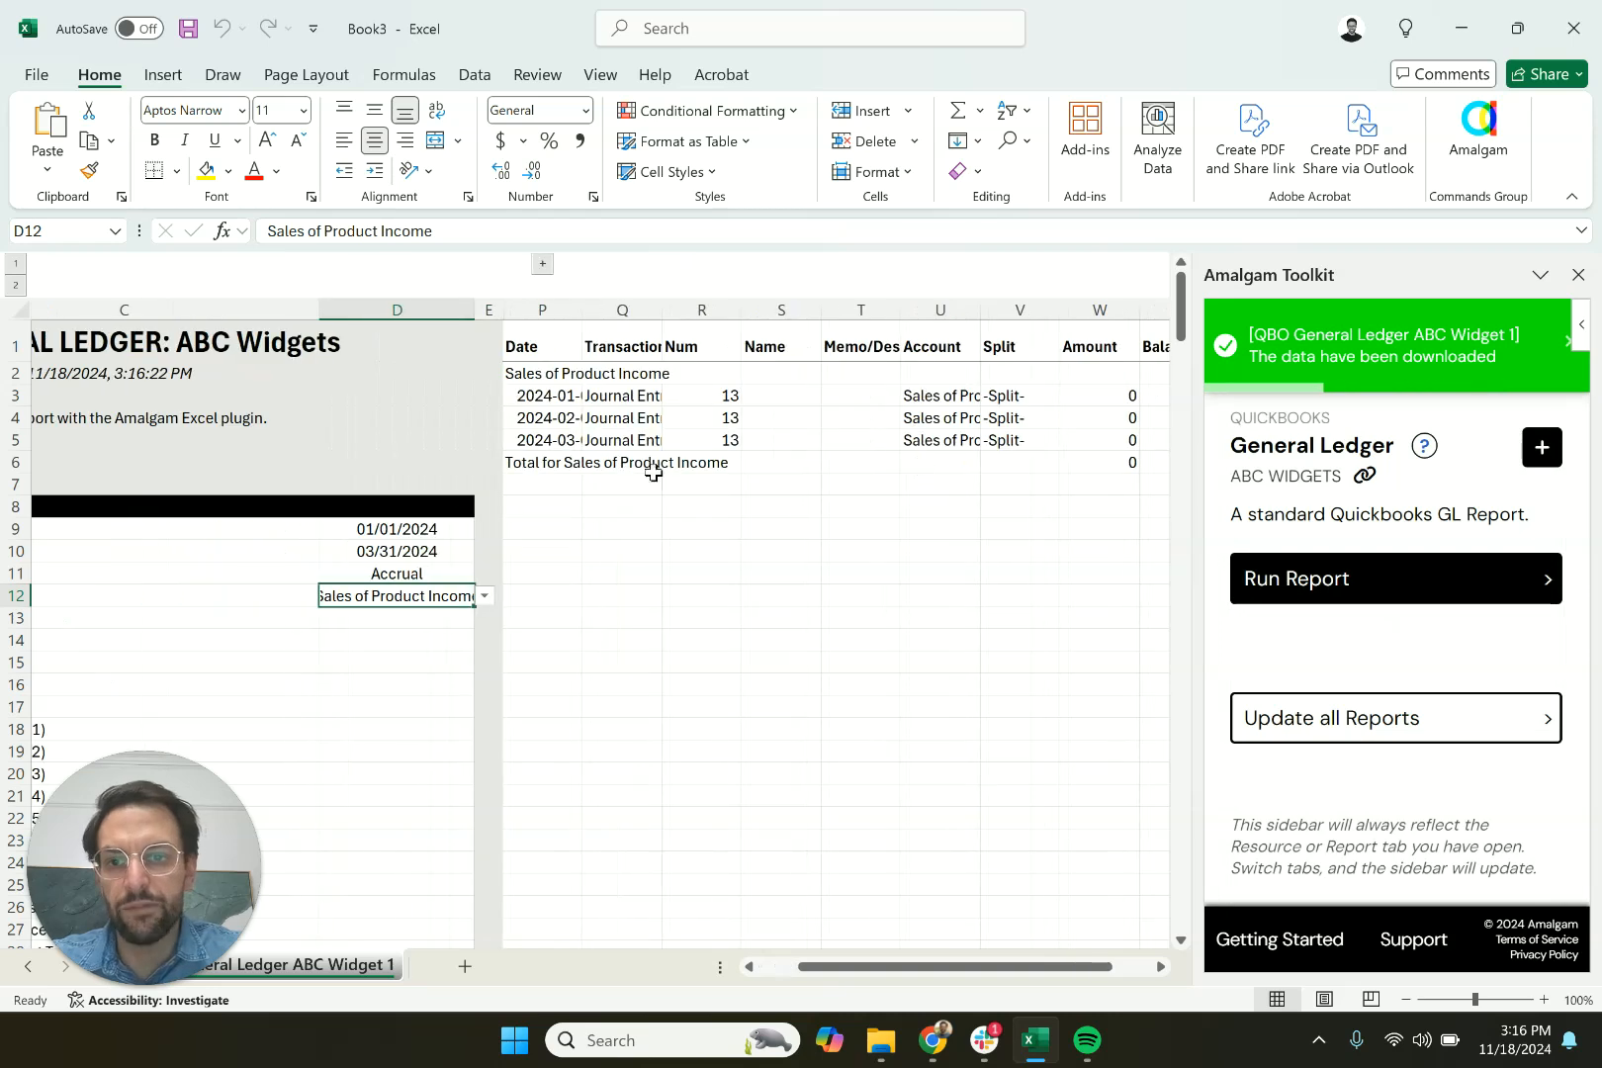
pyautogui.hscroll(-2, 780, 634)
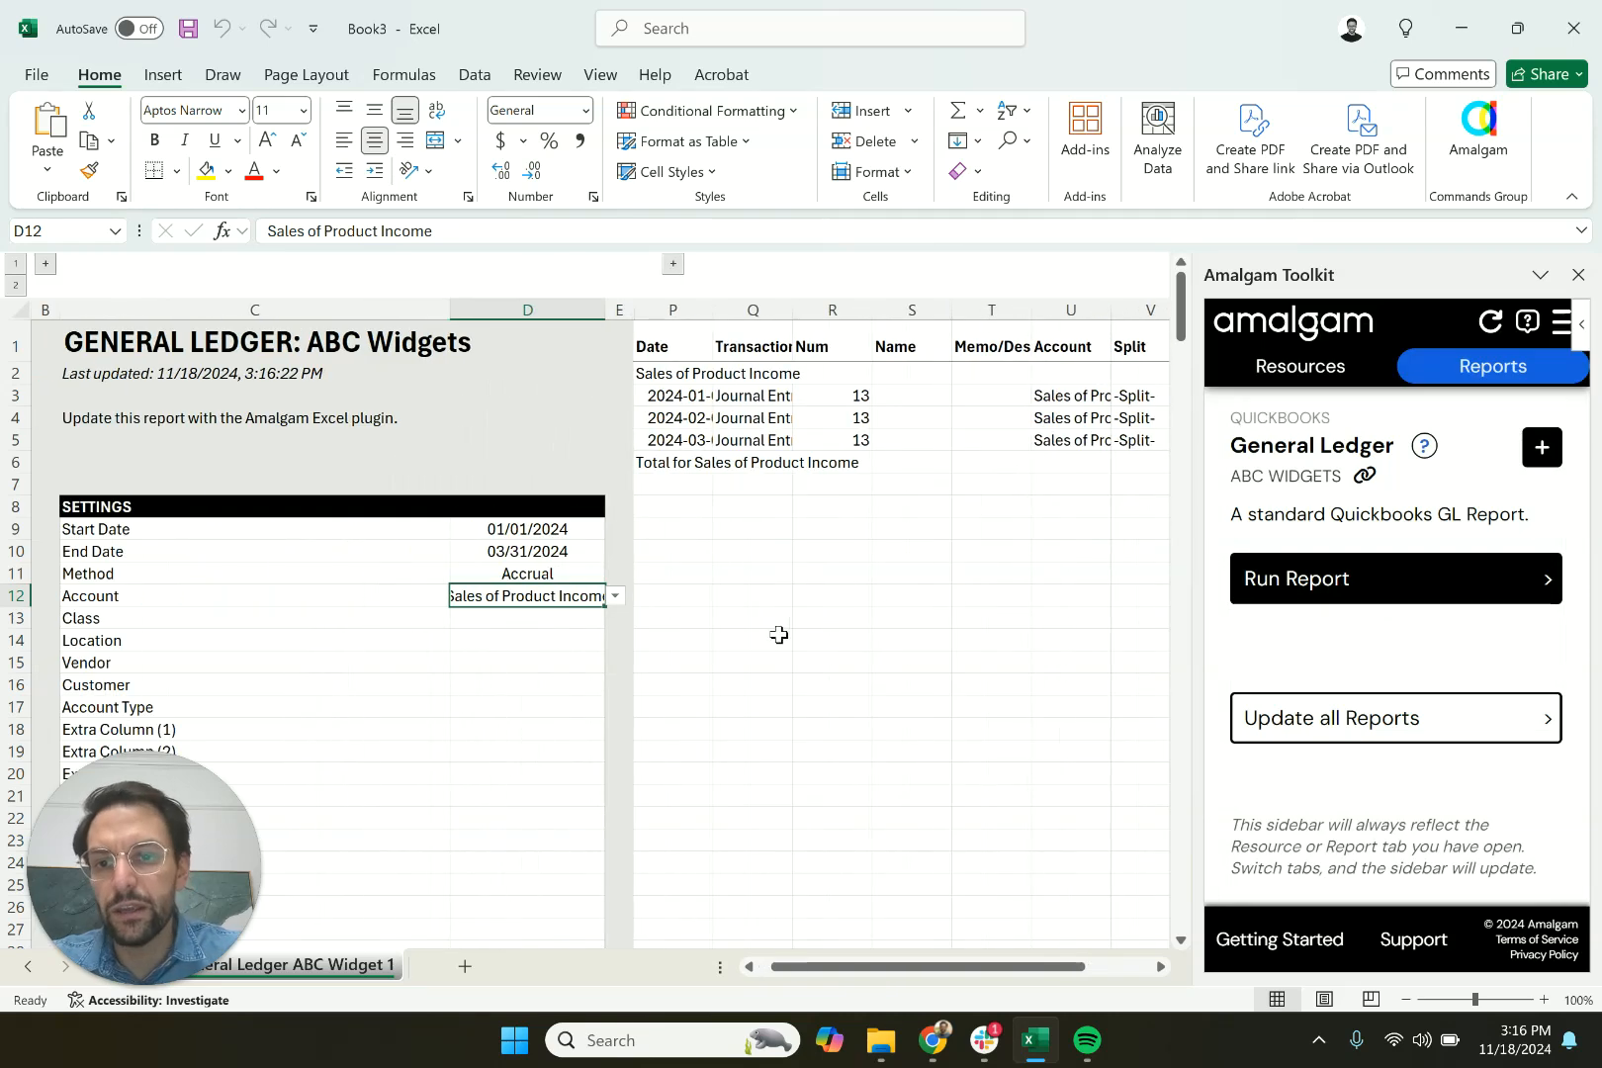
# Replace the Account filter with a Class filter set to Corporate and rerun the report.
pyautogui.click(614, 598)
pyautogui.click(568, 594)
pyautogui.press('Delete')
pyautogui.click(545, 622)
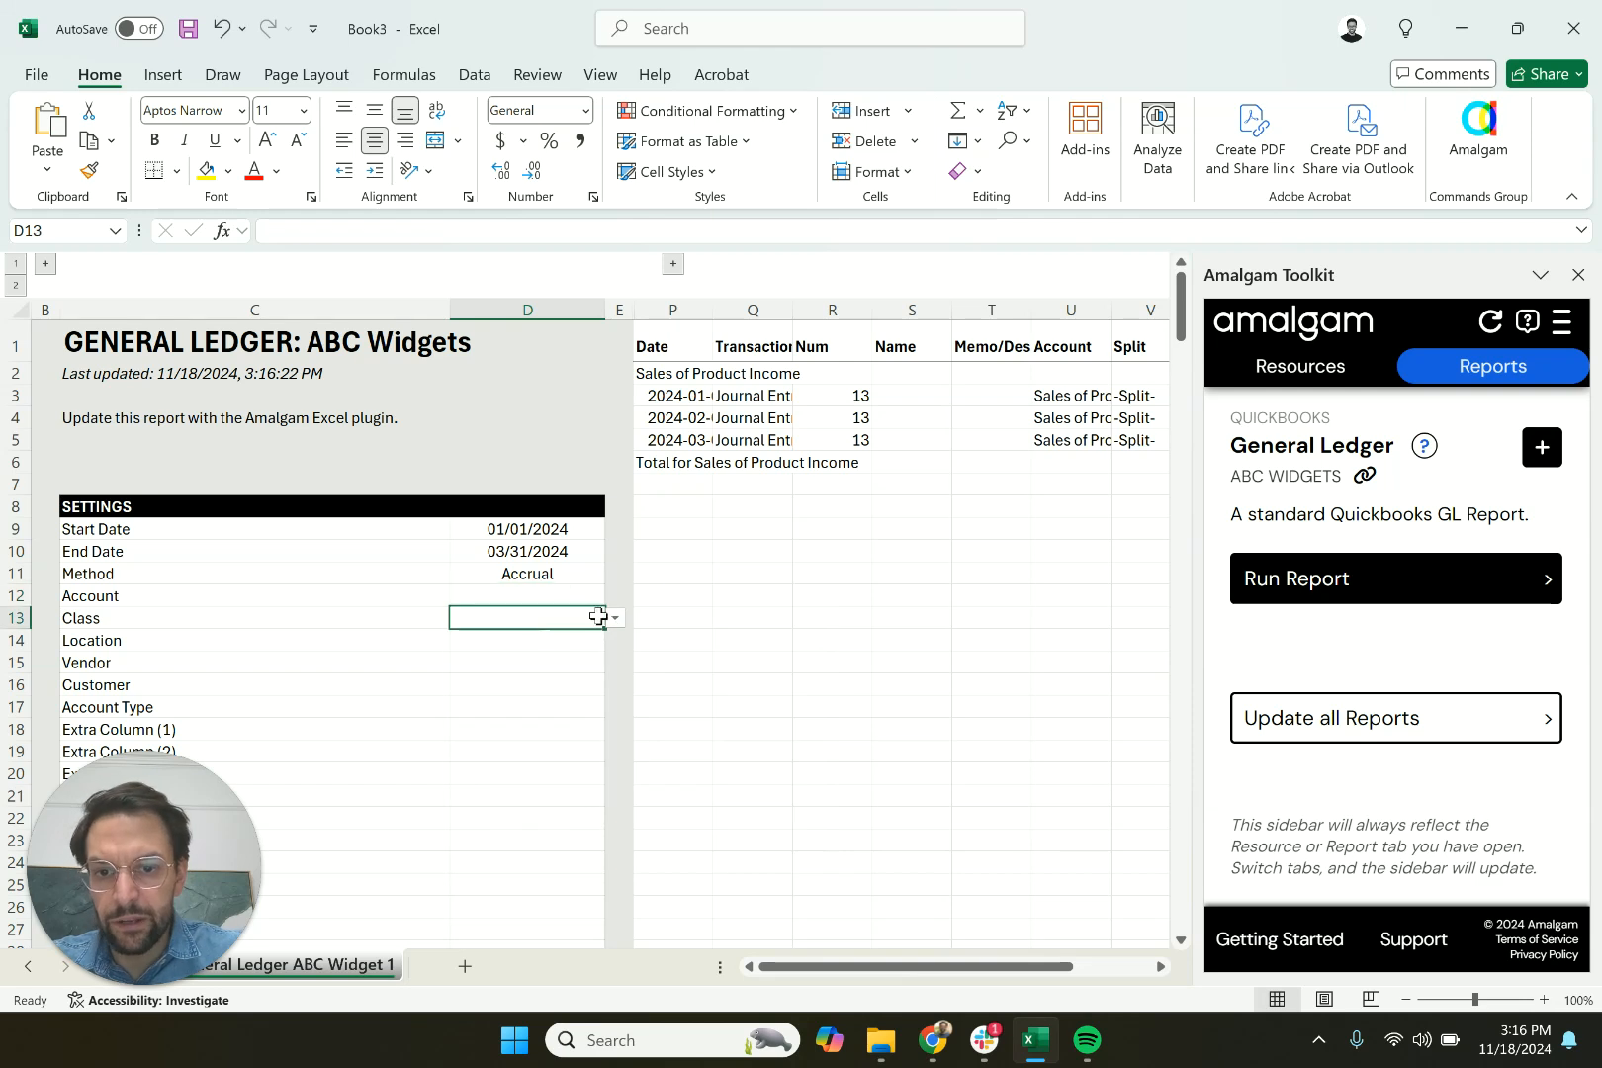
pyautogui.click(614, 620)
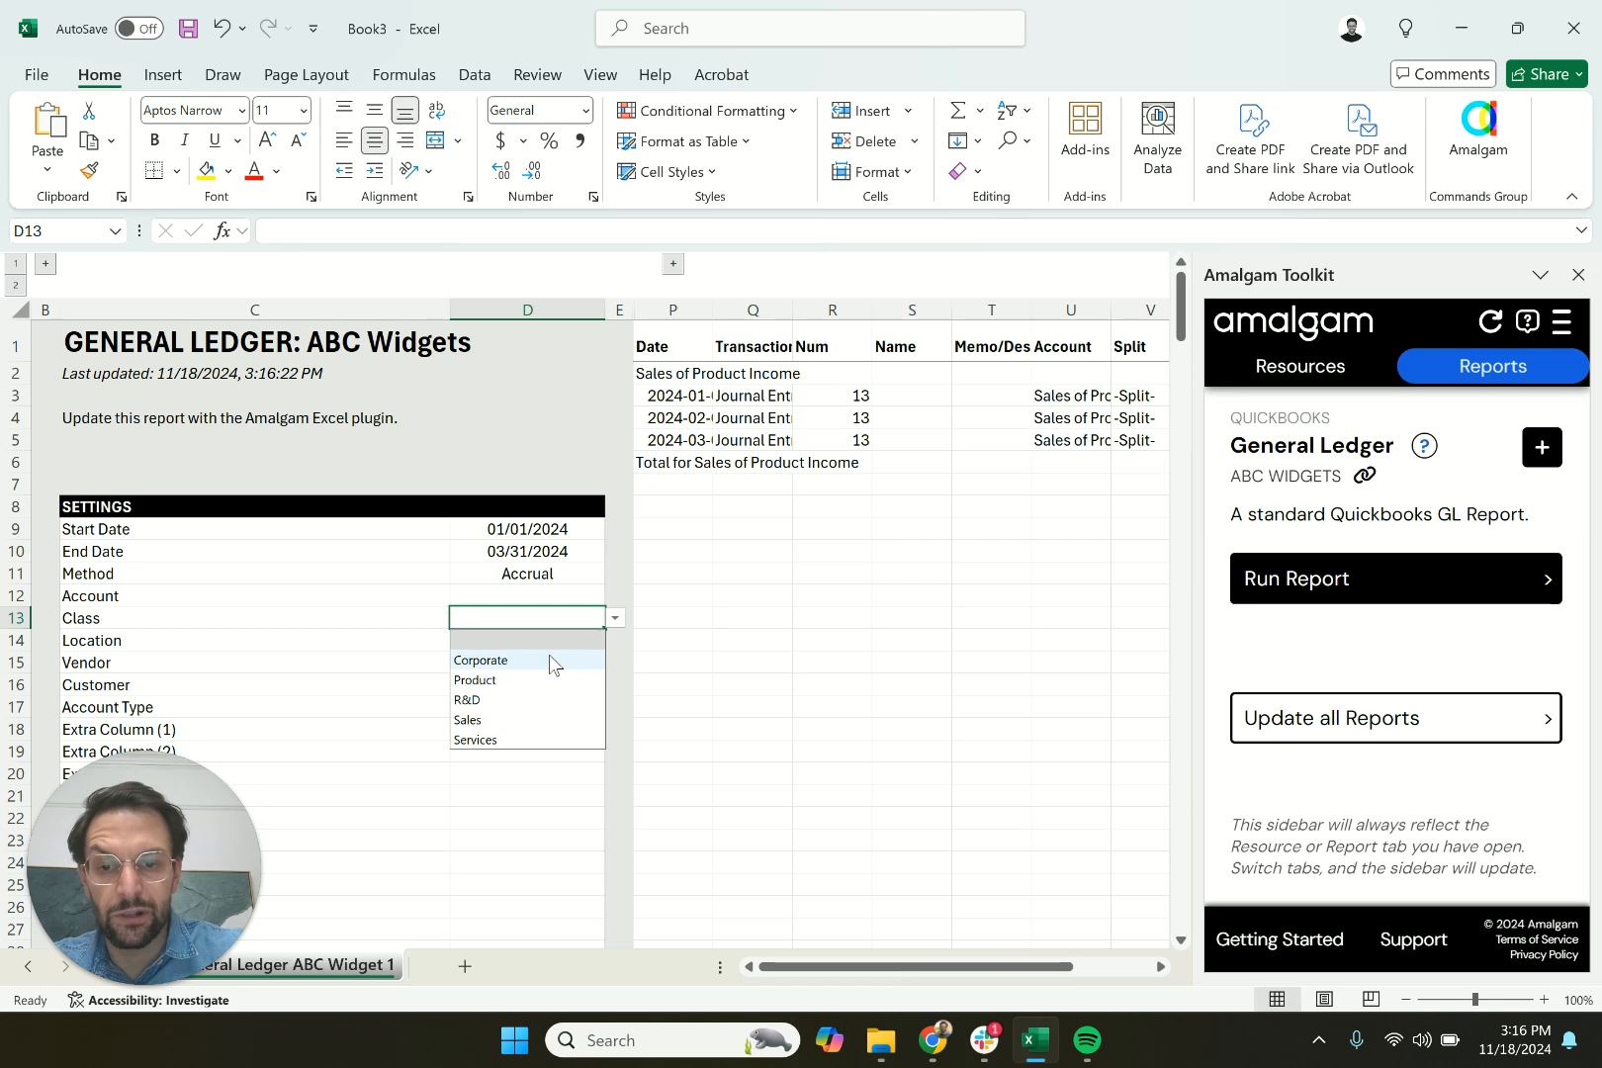
pyautogui.click(550, 659)
pyautogui.click(1266, 573)
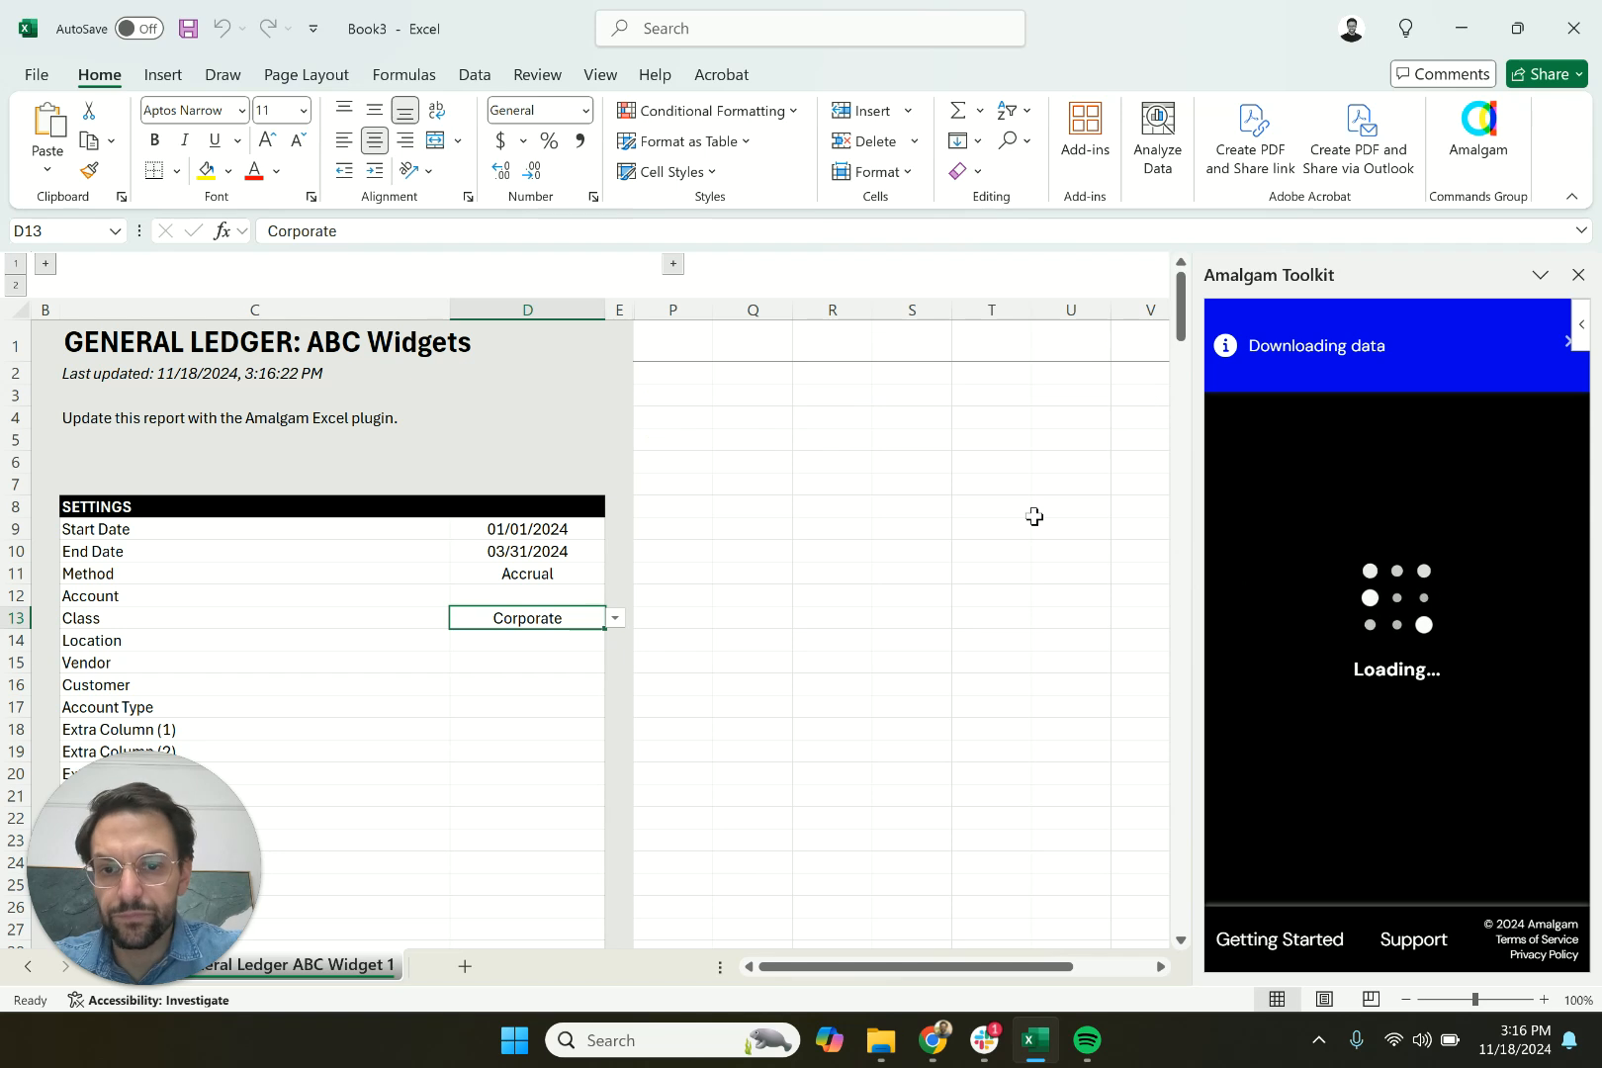
# Examine the downloaded ledger entries for the Corporate class, including the amount and balance columns.
pyautogui.scroll(-2, 1034, 516)
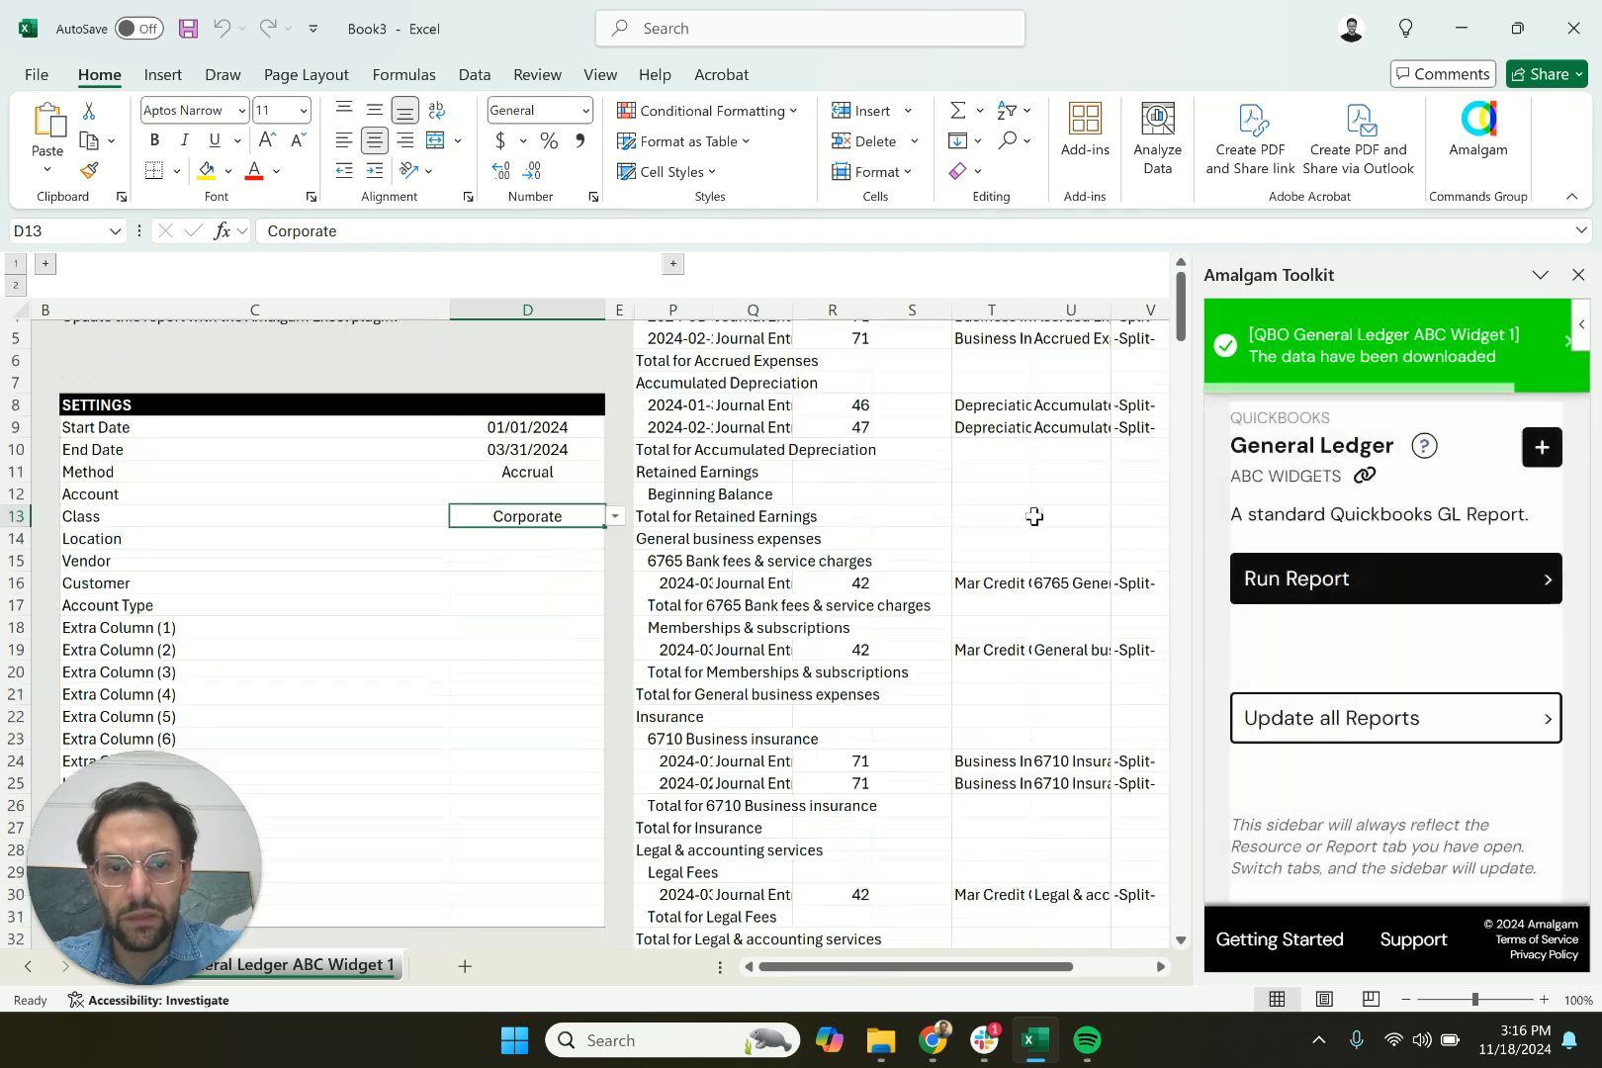
pyautogui.scroll(-6, 1034, 516)
pyautogui.scroll(8, 1034, 516)
pyautogui.hscroll(2, 1034, 516)
pyautogui.hscroll(1, 1034, 517)
pyautogui.hscroll(-3, 1034, 516)
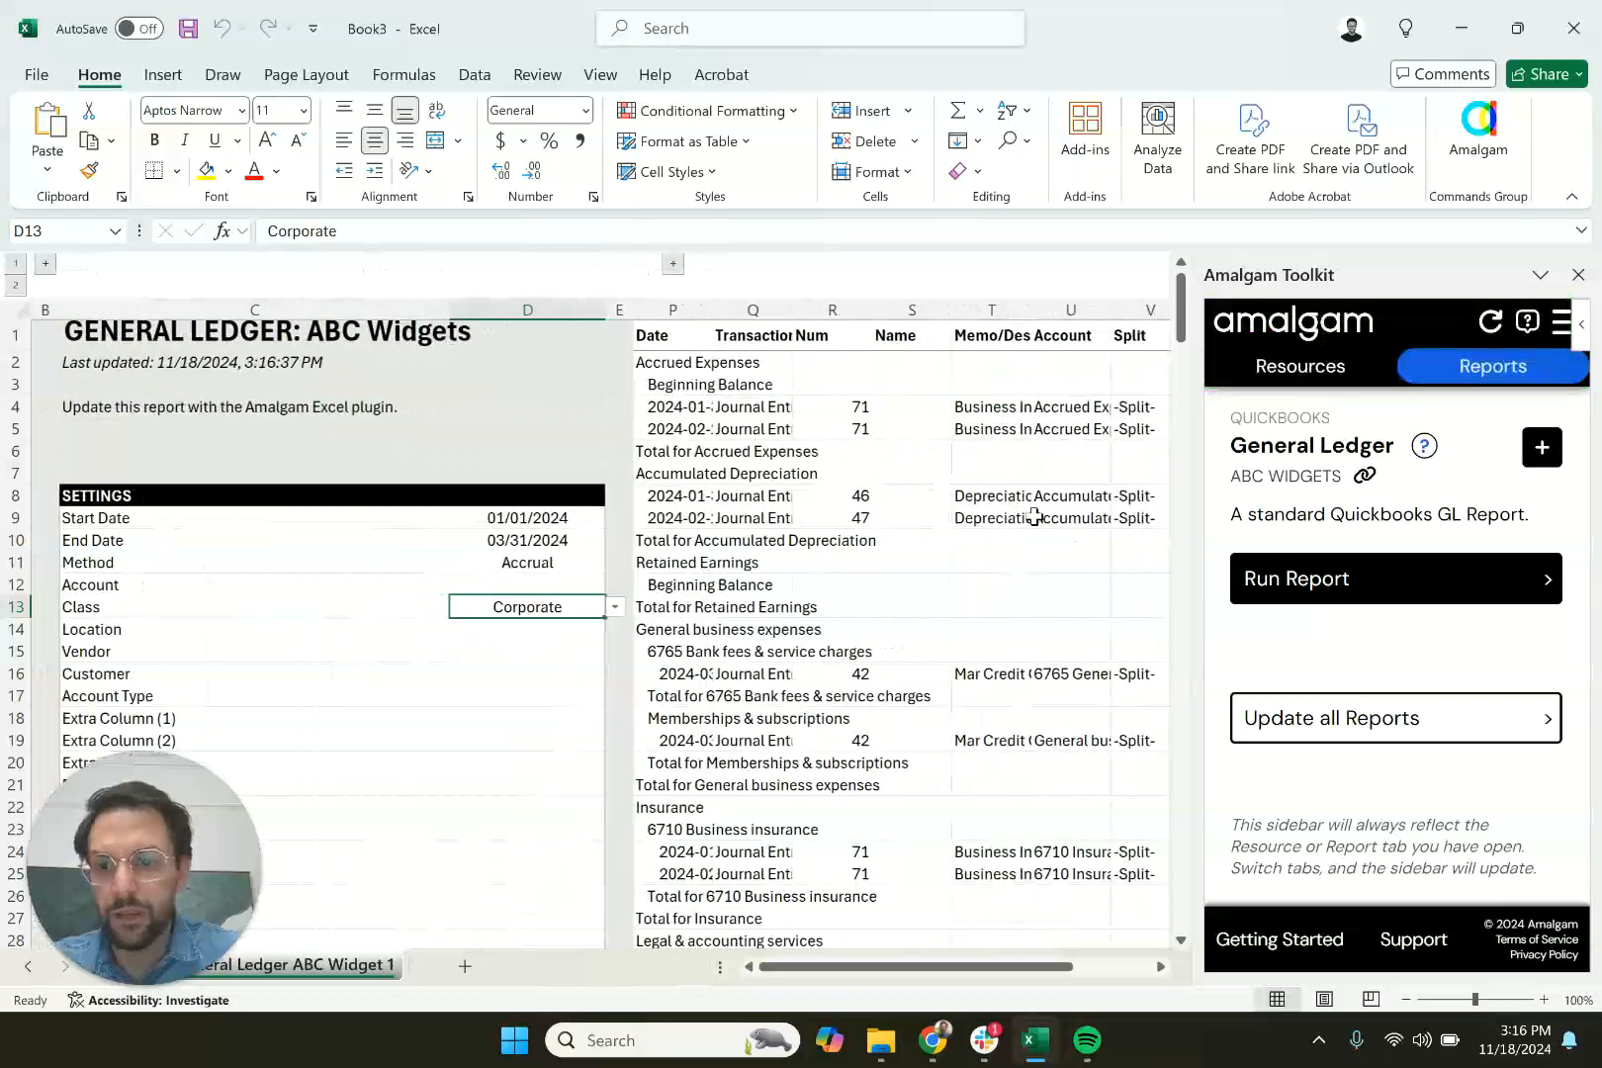
pyautogui.hscroll(2, 1035, 516)
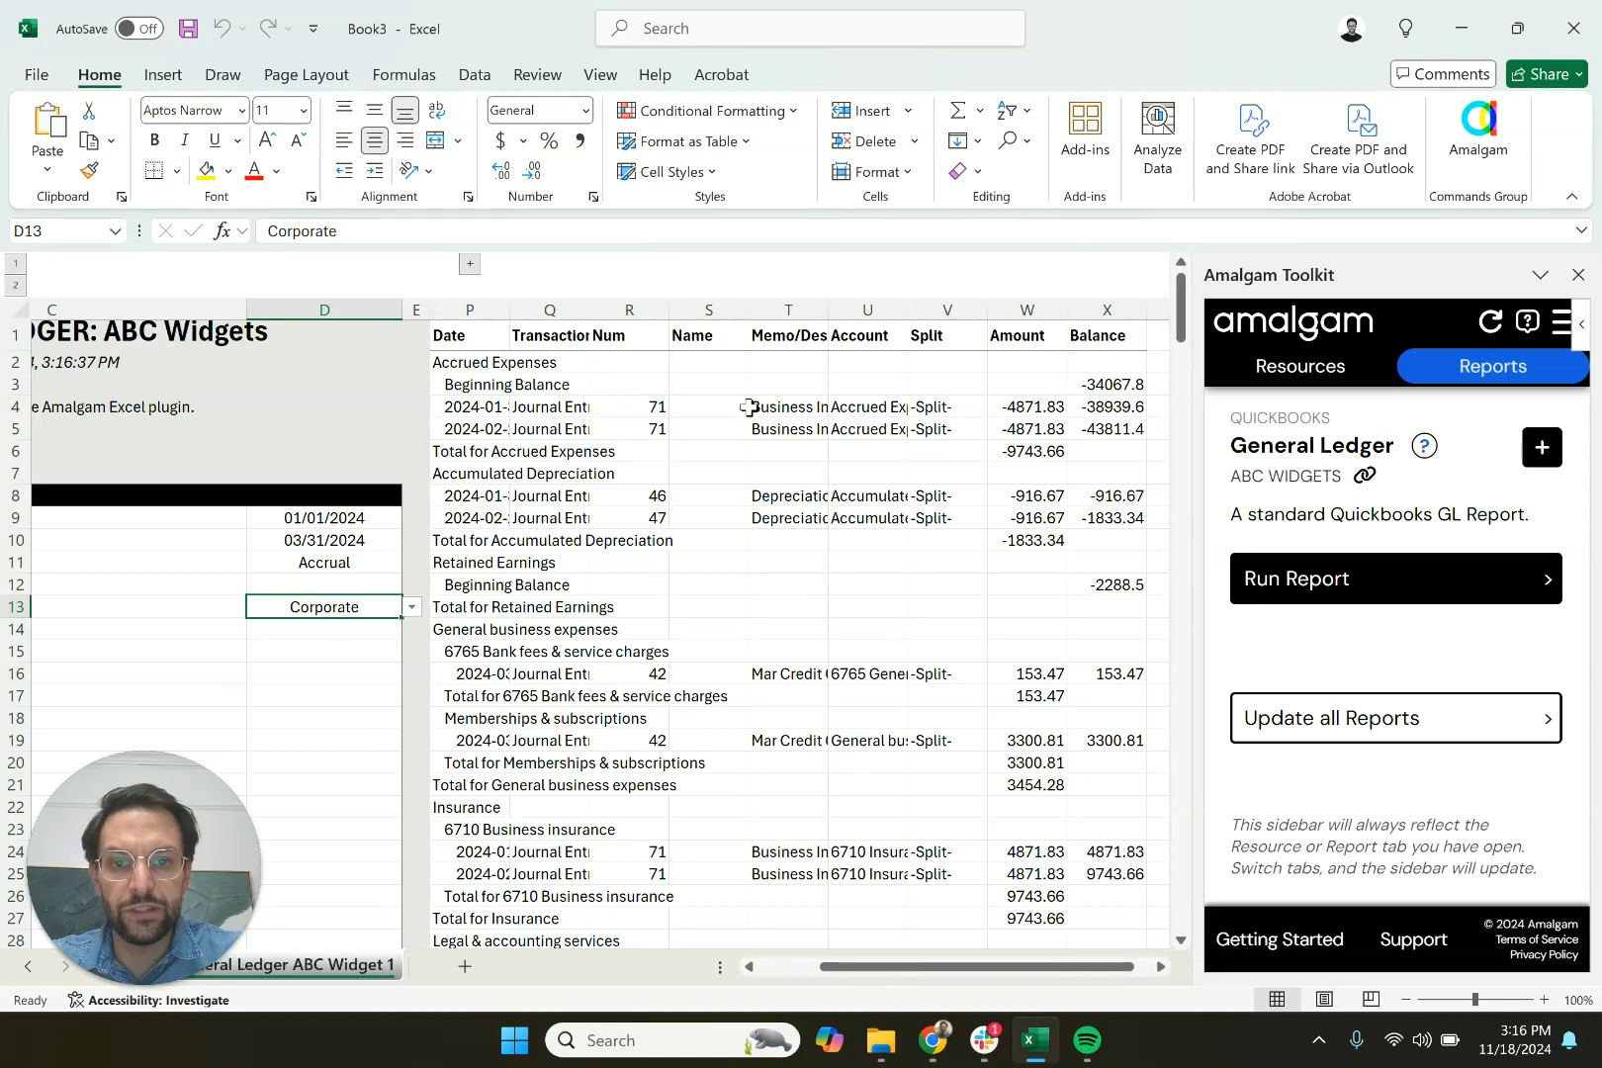
pyautogui.hscroll(-3, 720, 542)
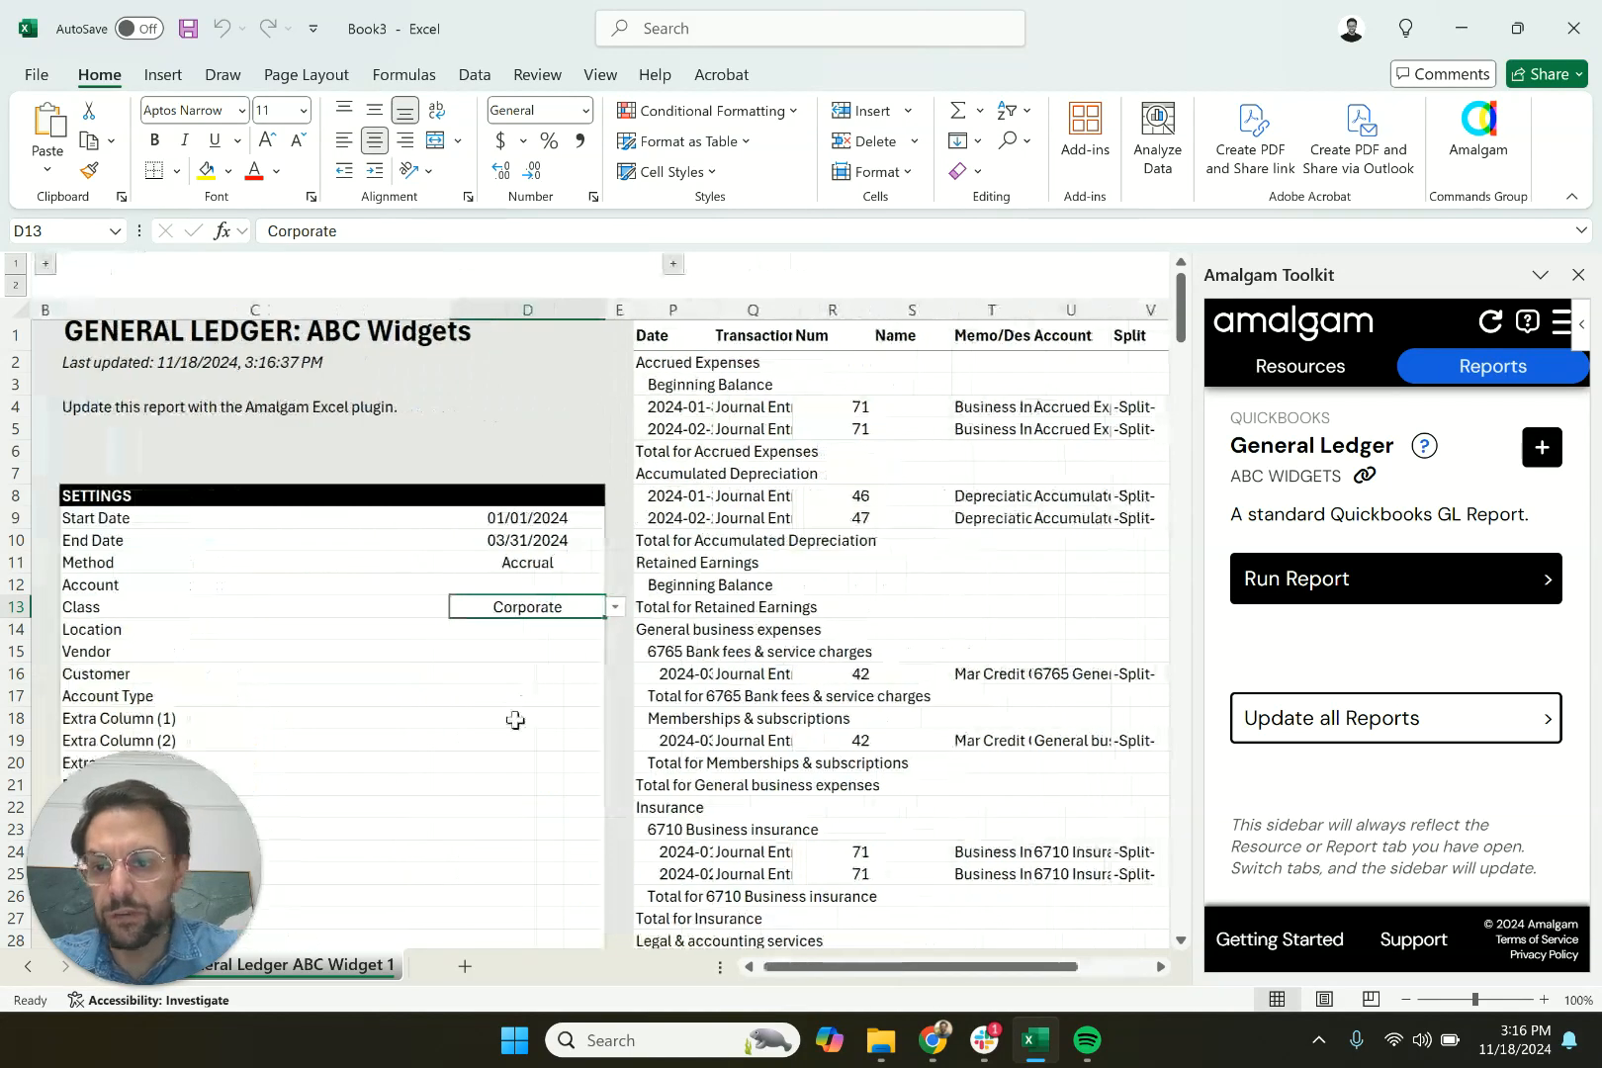
# Set Extra Column (1) to Class, rerun the report and check the added column.
pyautogui.click(515, 719)
pyautogui.click(615, 718)
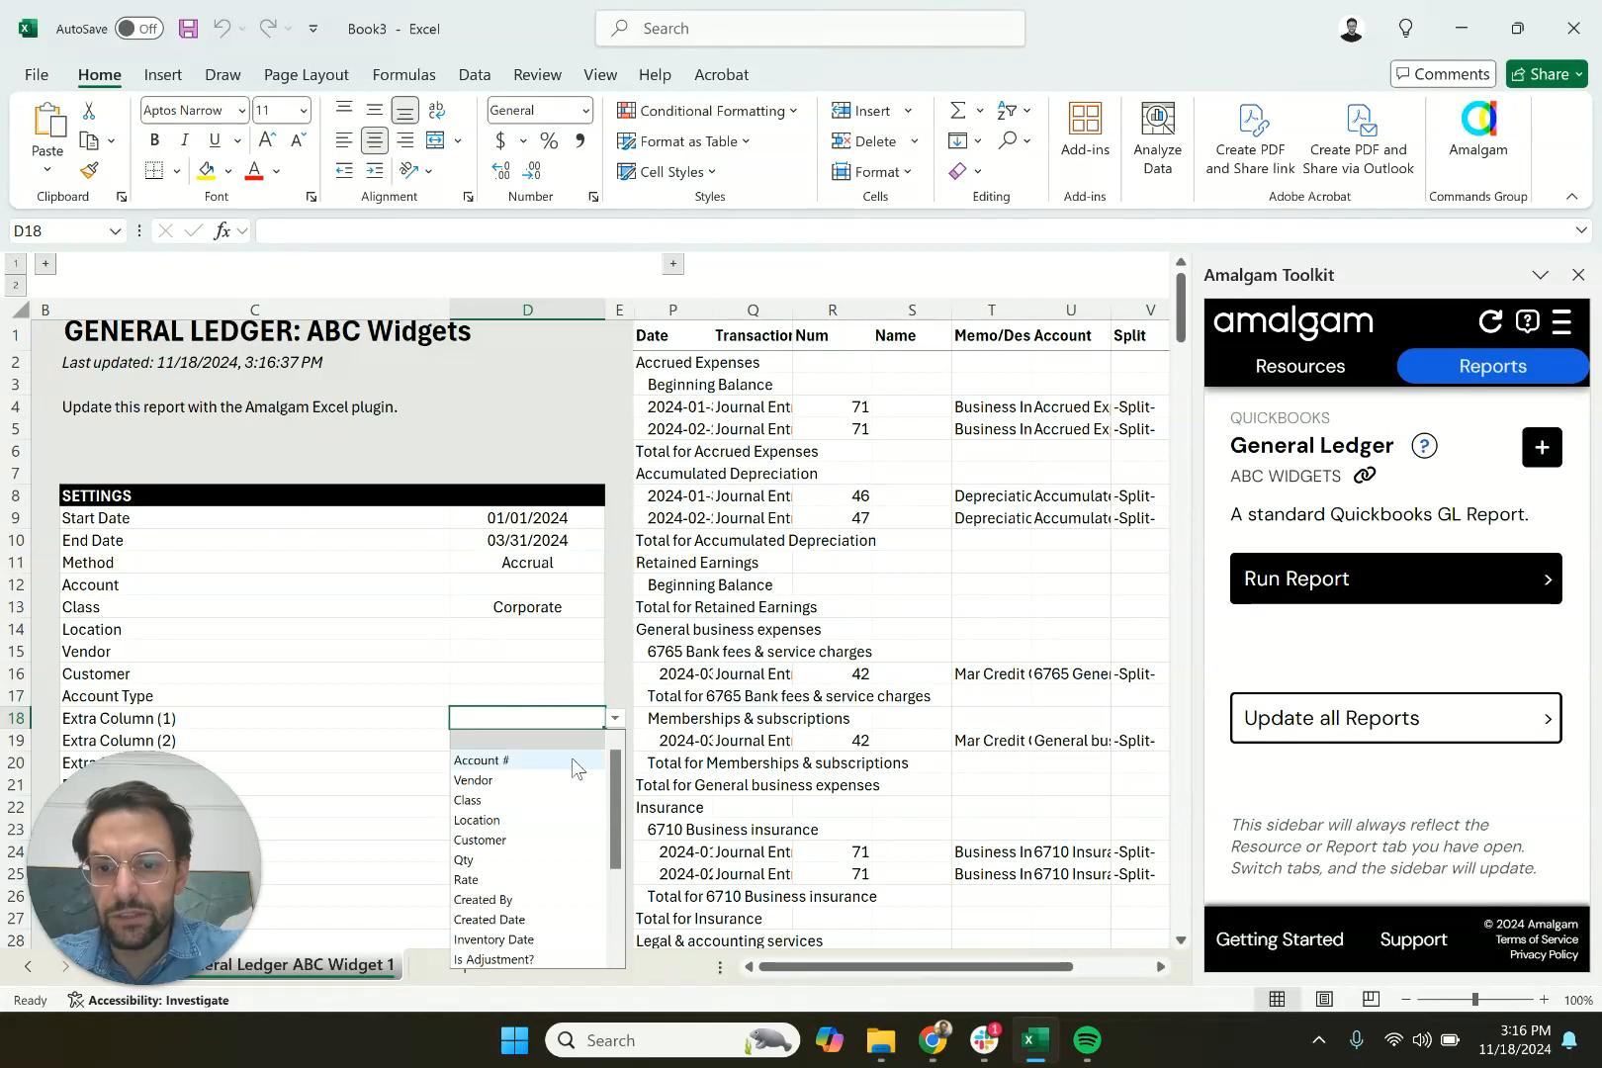
pyautogui.click(537, 801)
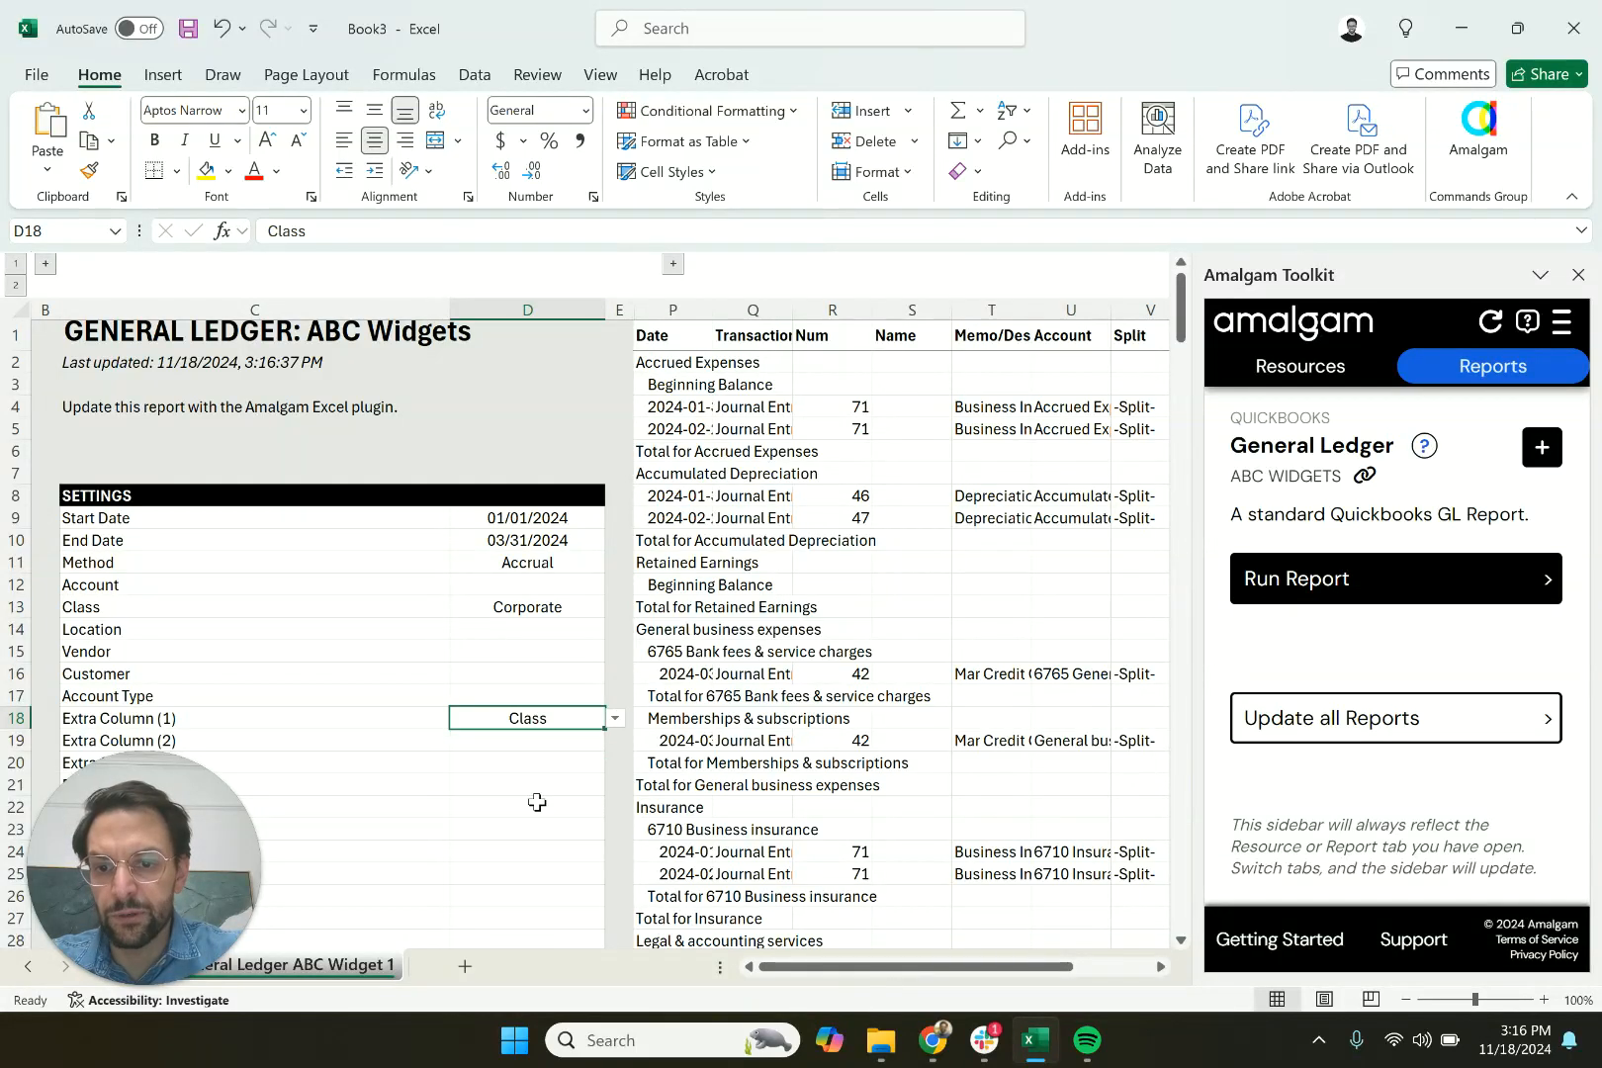
pyautogui.click(1316, 593)
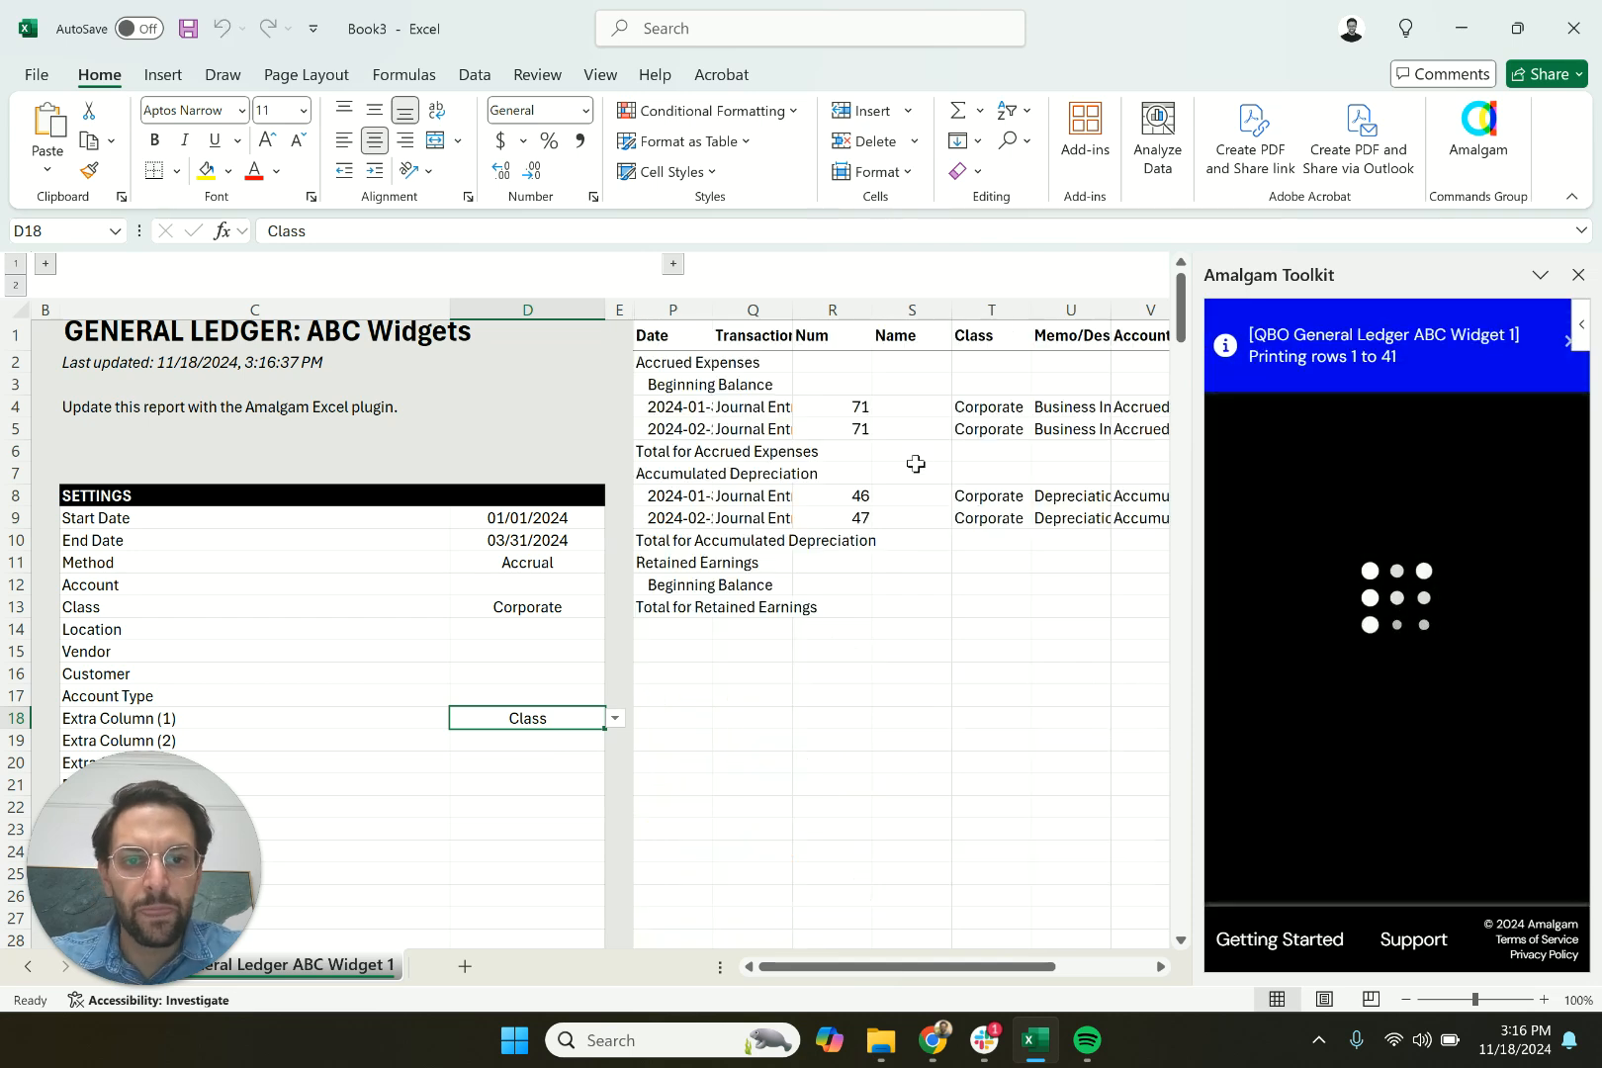
pyautogui.hscroll(2, 916, 464)
pyautogui.click(828, 308)
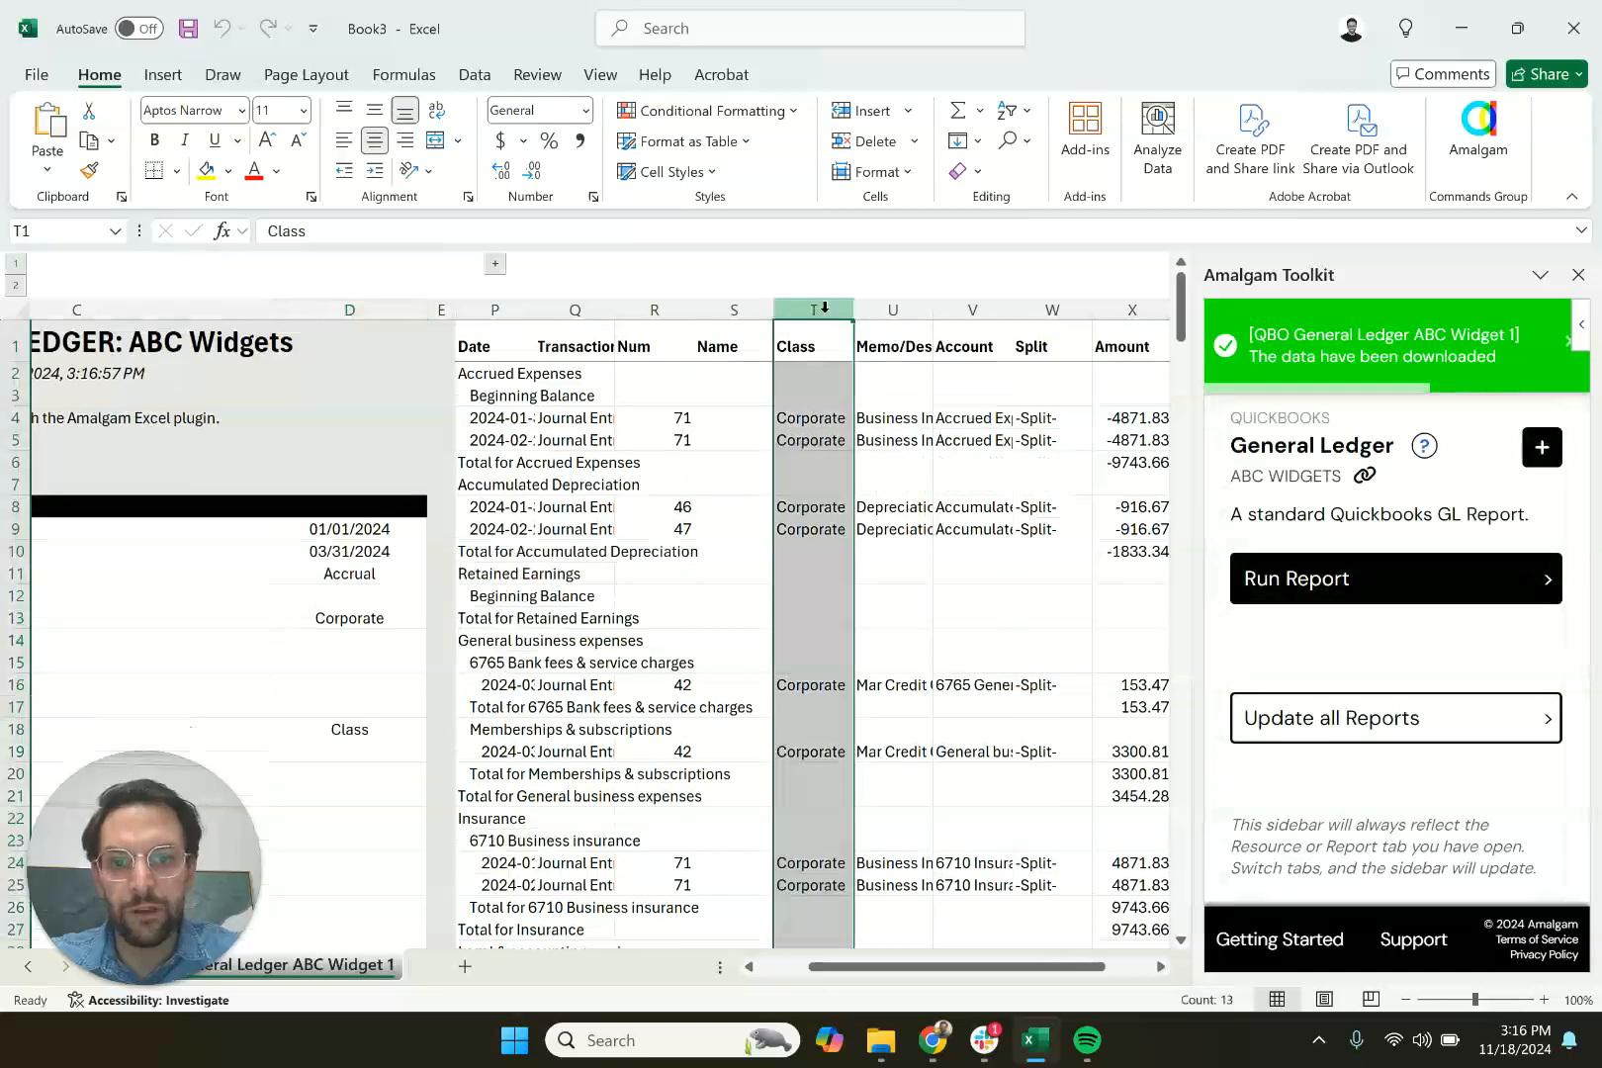
pyautogui.scroll(-1, 801, 648)
pyautogui.hscroll(-3, 683, 593)
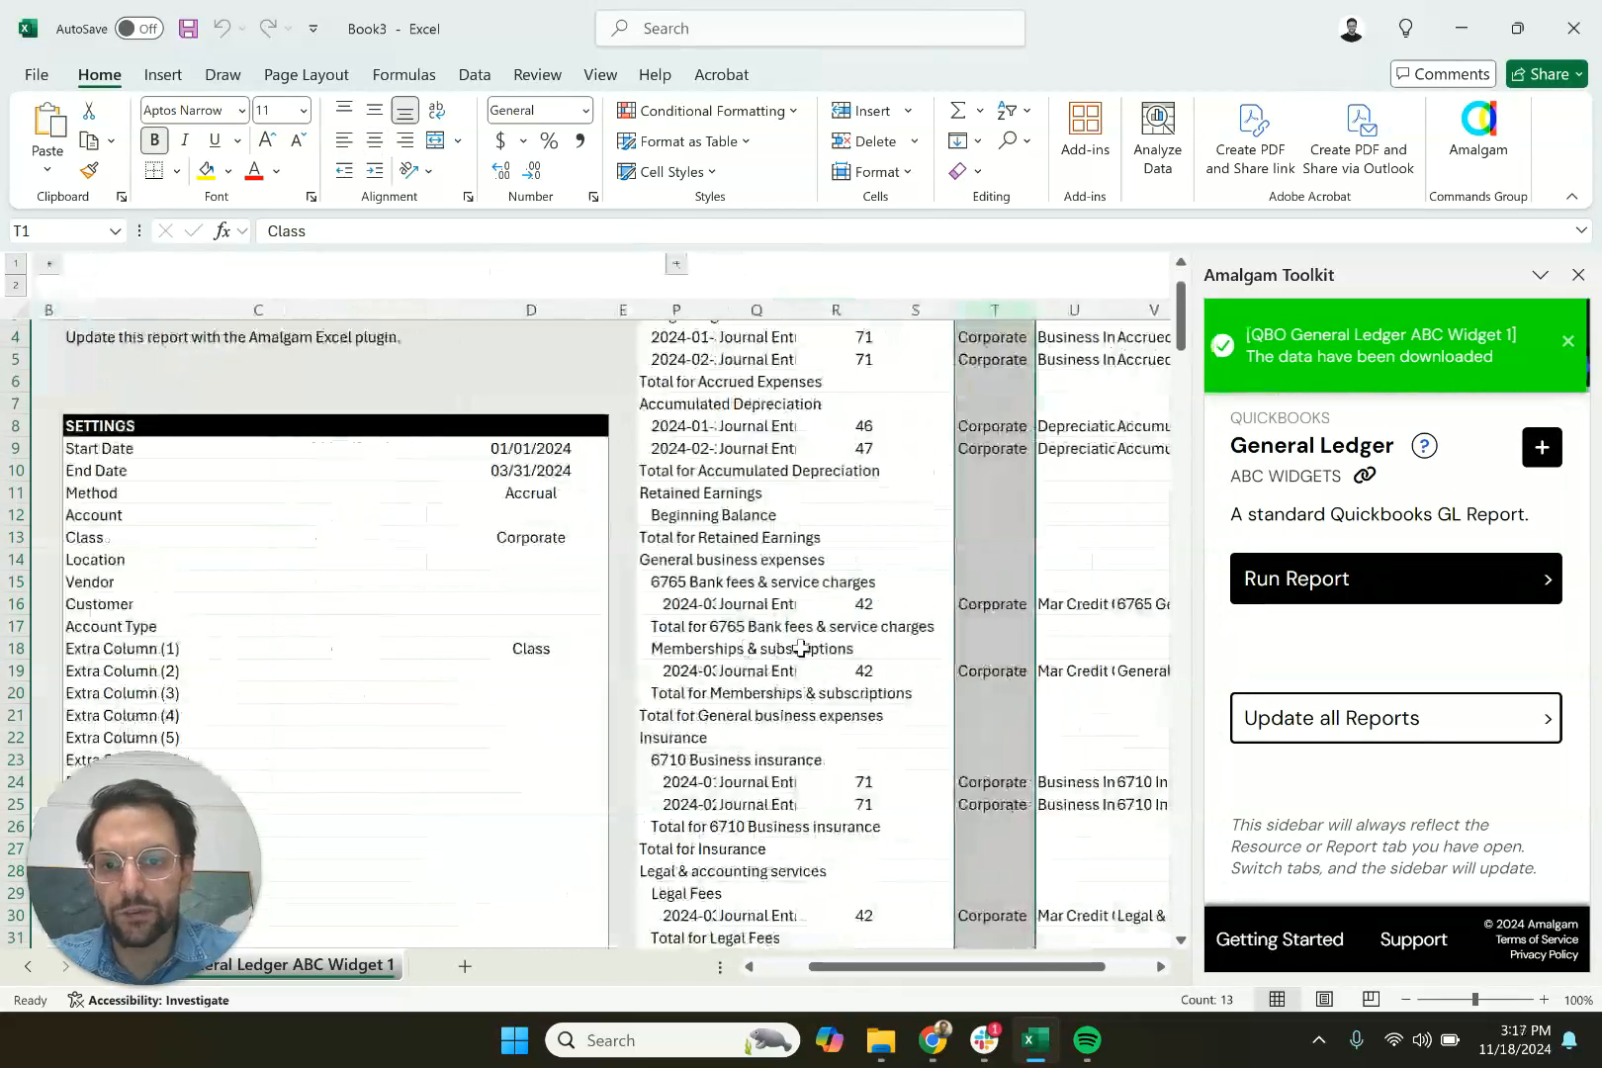
# Clear the Class filter and look through the available options for the Account filter.
pyautogui.click(555, 537)
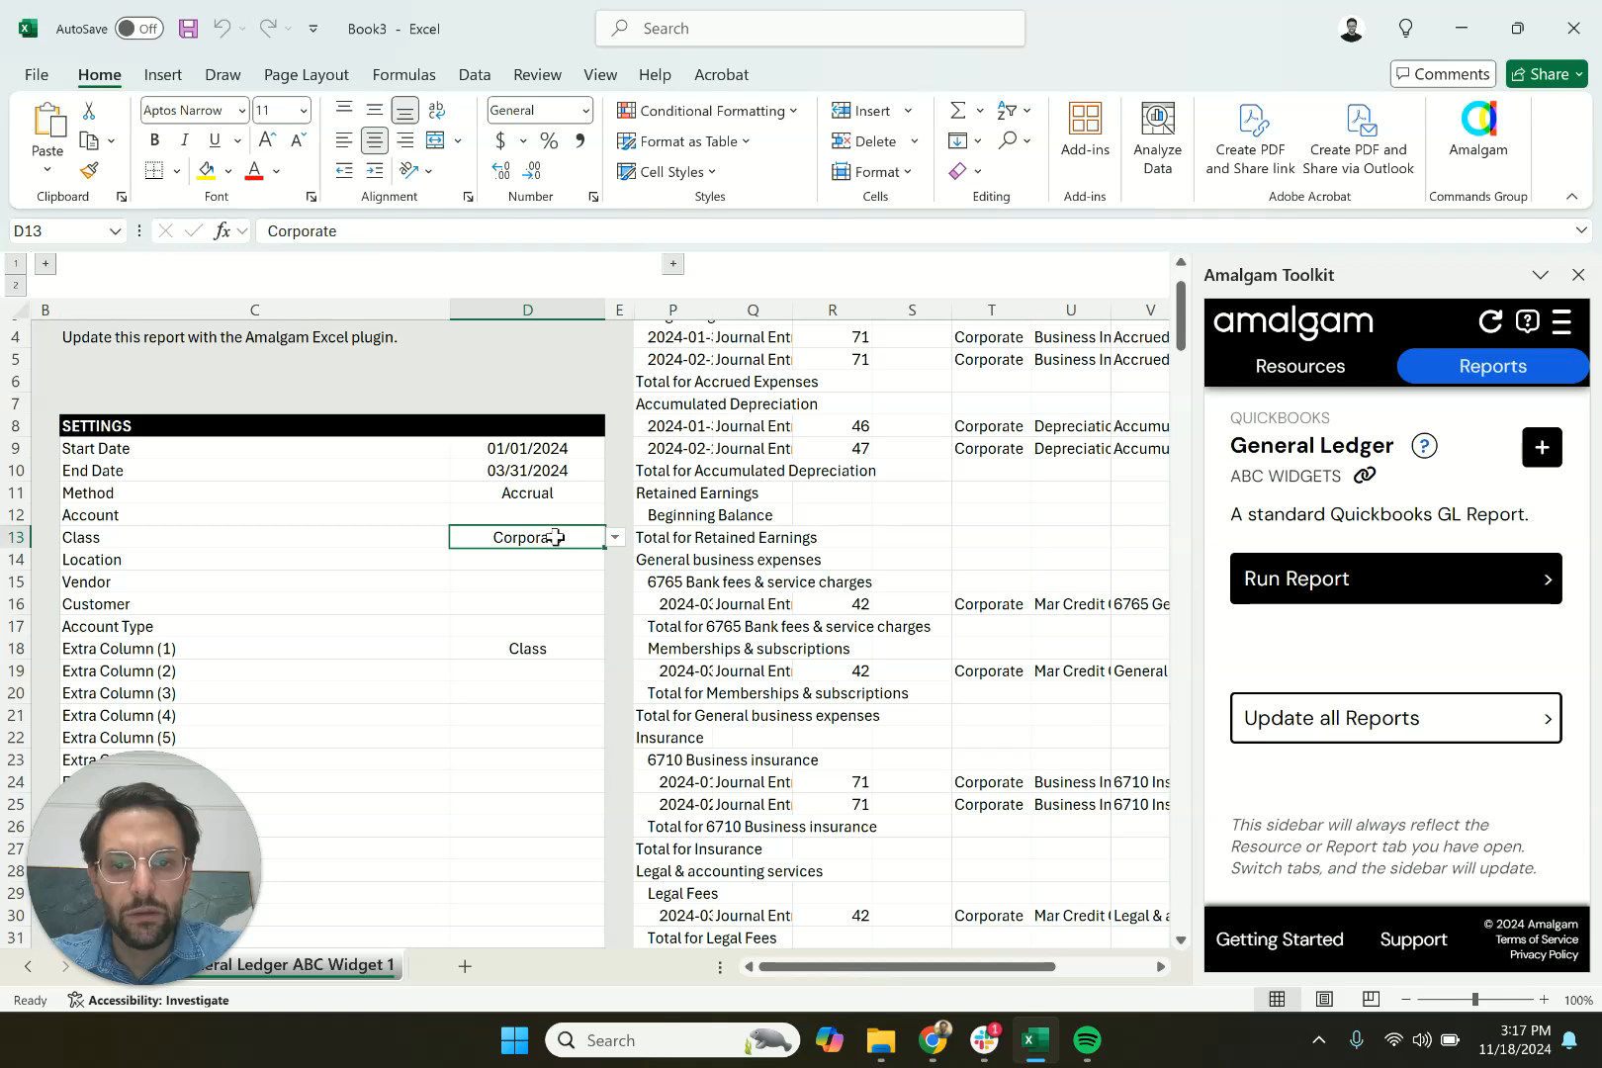
pyautogui.press('Delete')
pyautogui.click(553, 514)
pyautogui.click(615, 515)
pyautogui.scroll(-5, 591, 631)
pyautogui.scroll(2, 591, 633)
pyautogui.click(393, 583)
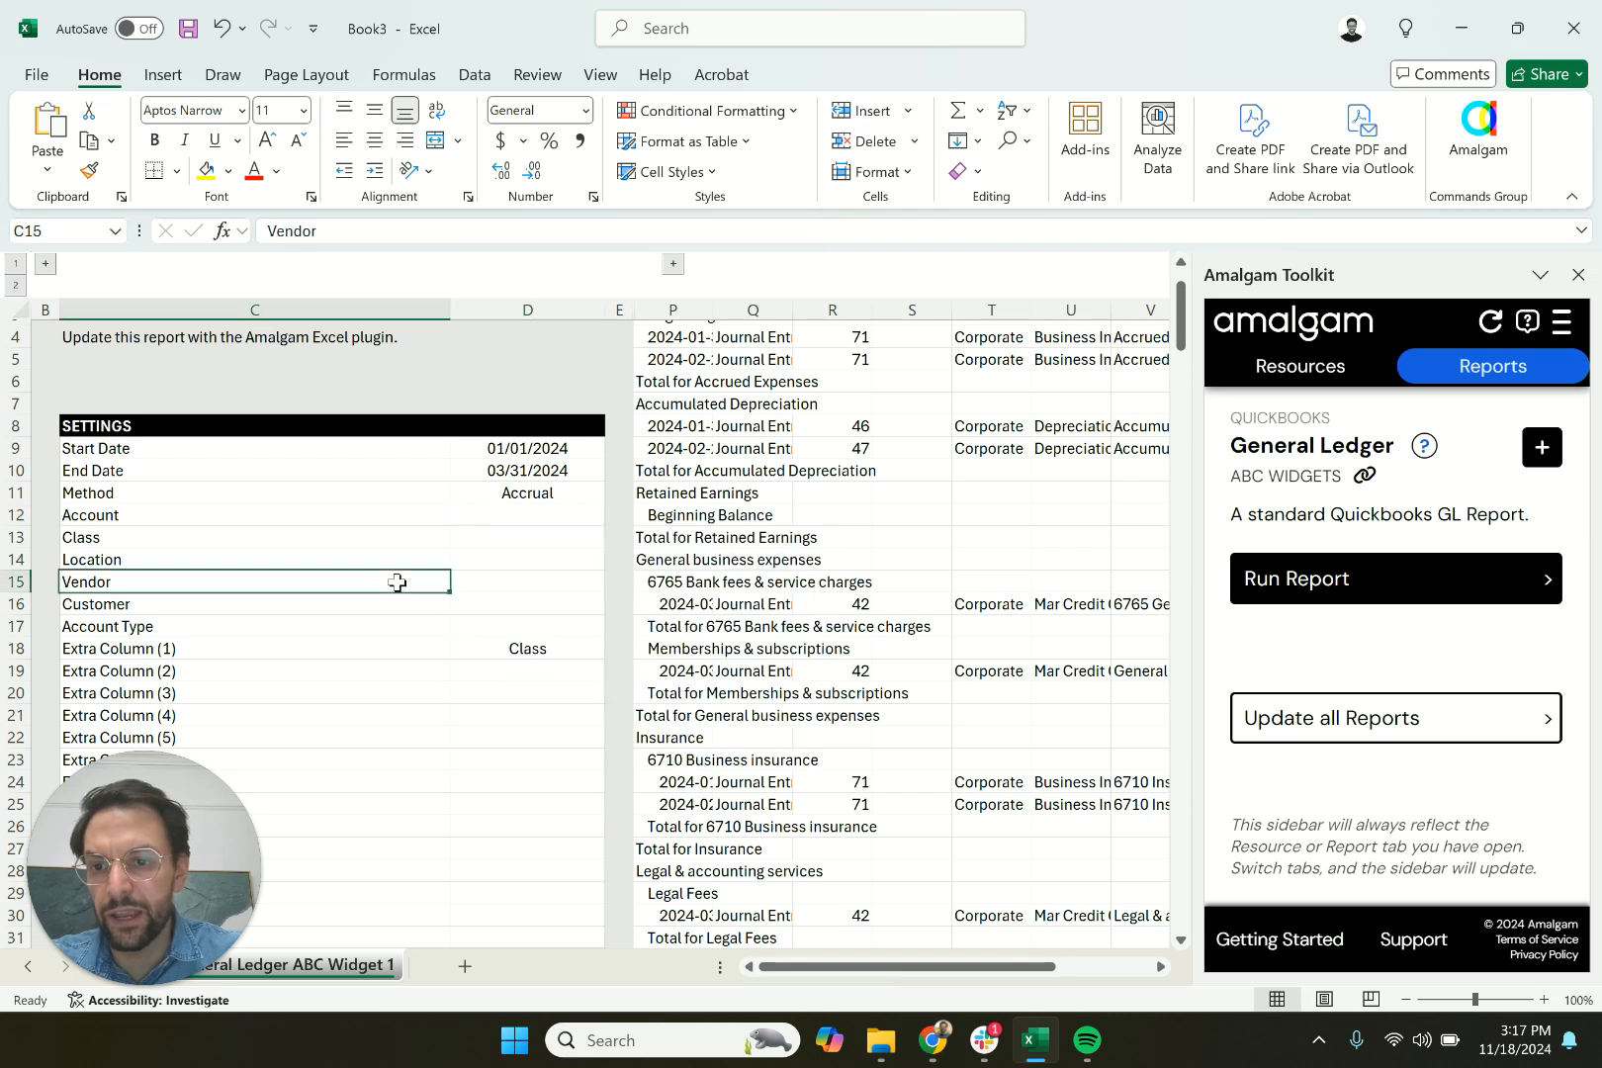
# Set the Account Type filter to Income and rerun the General Ledger report.
pyautogui.click(522, 620)
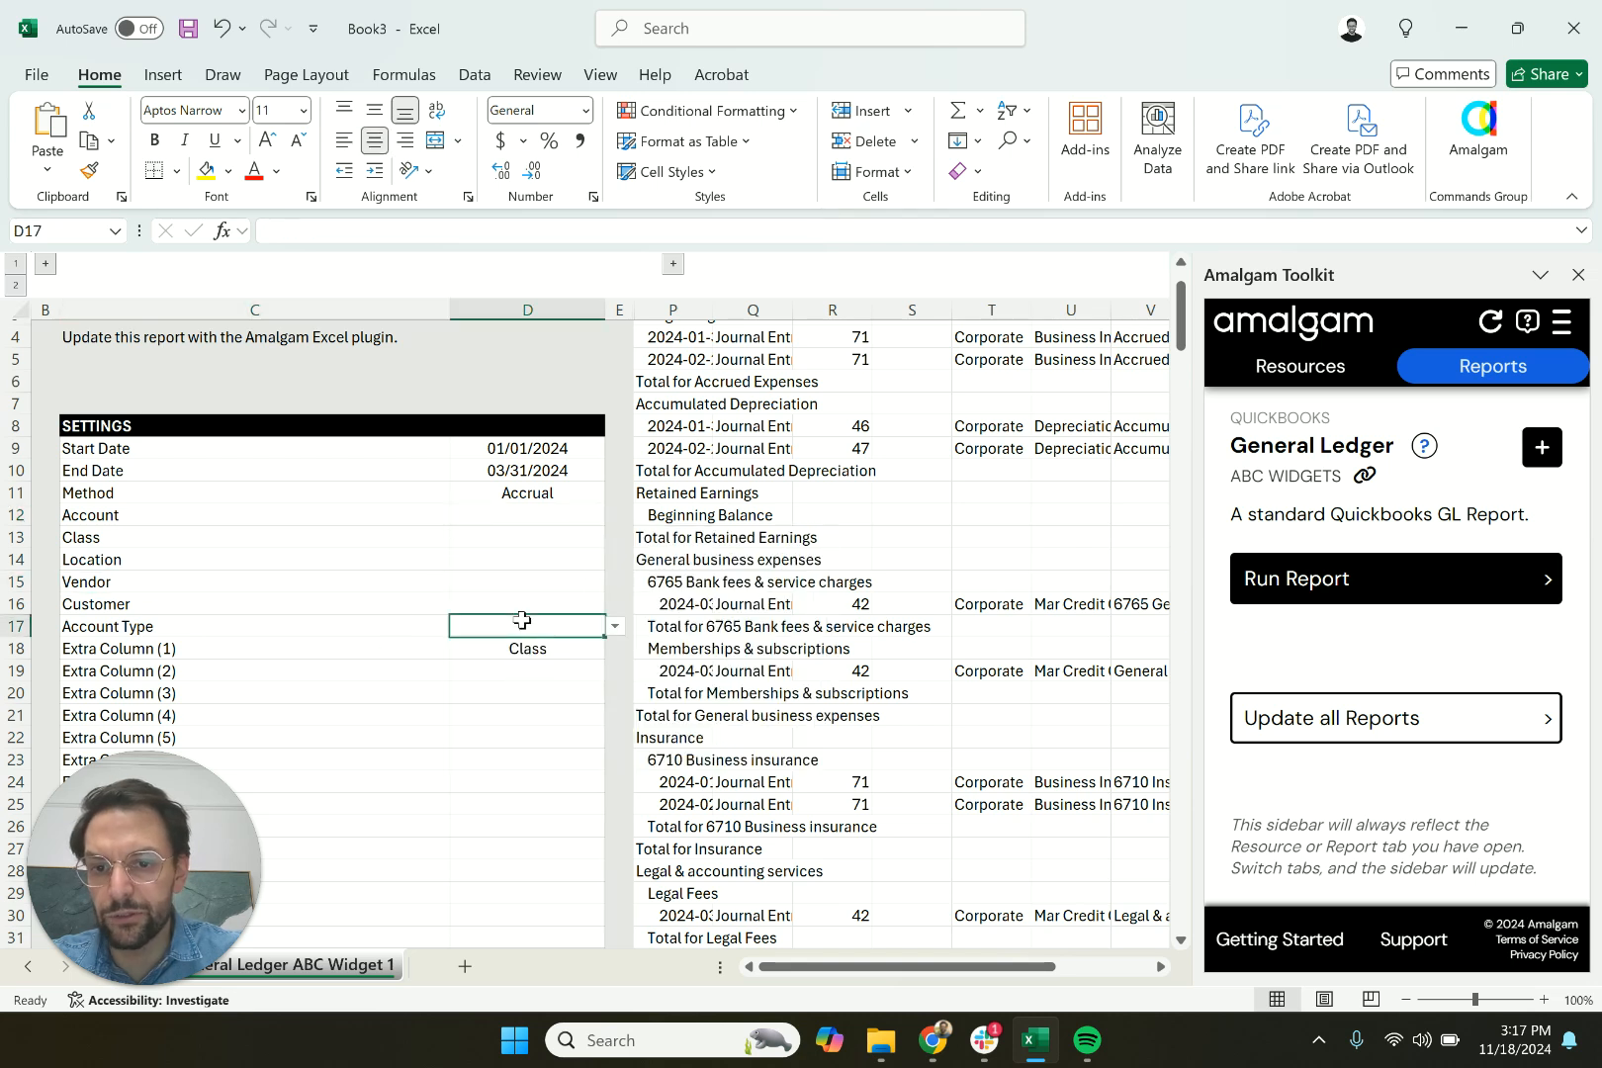
pyautogui.click(616, 625)
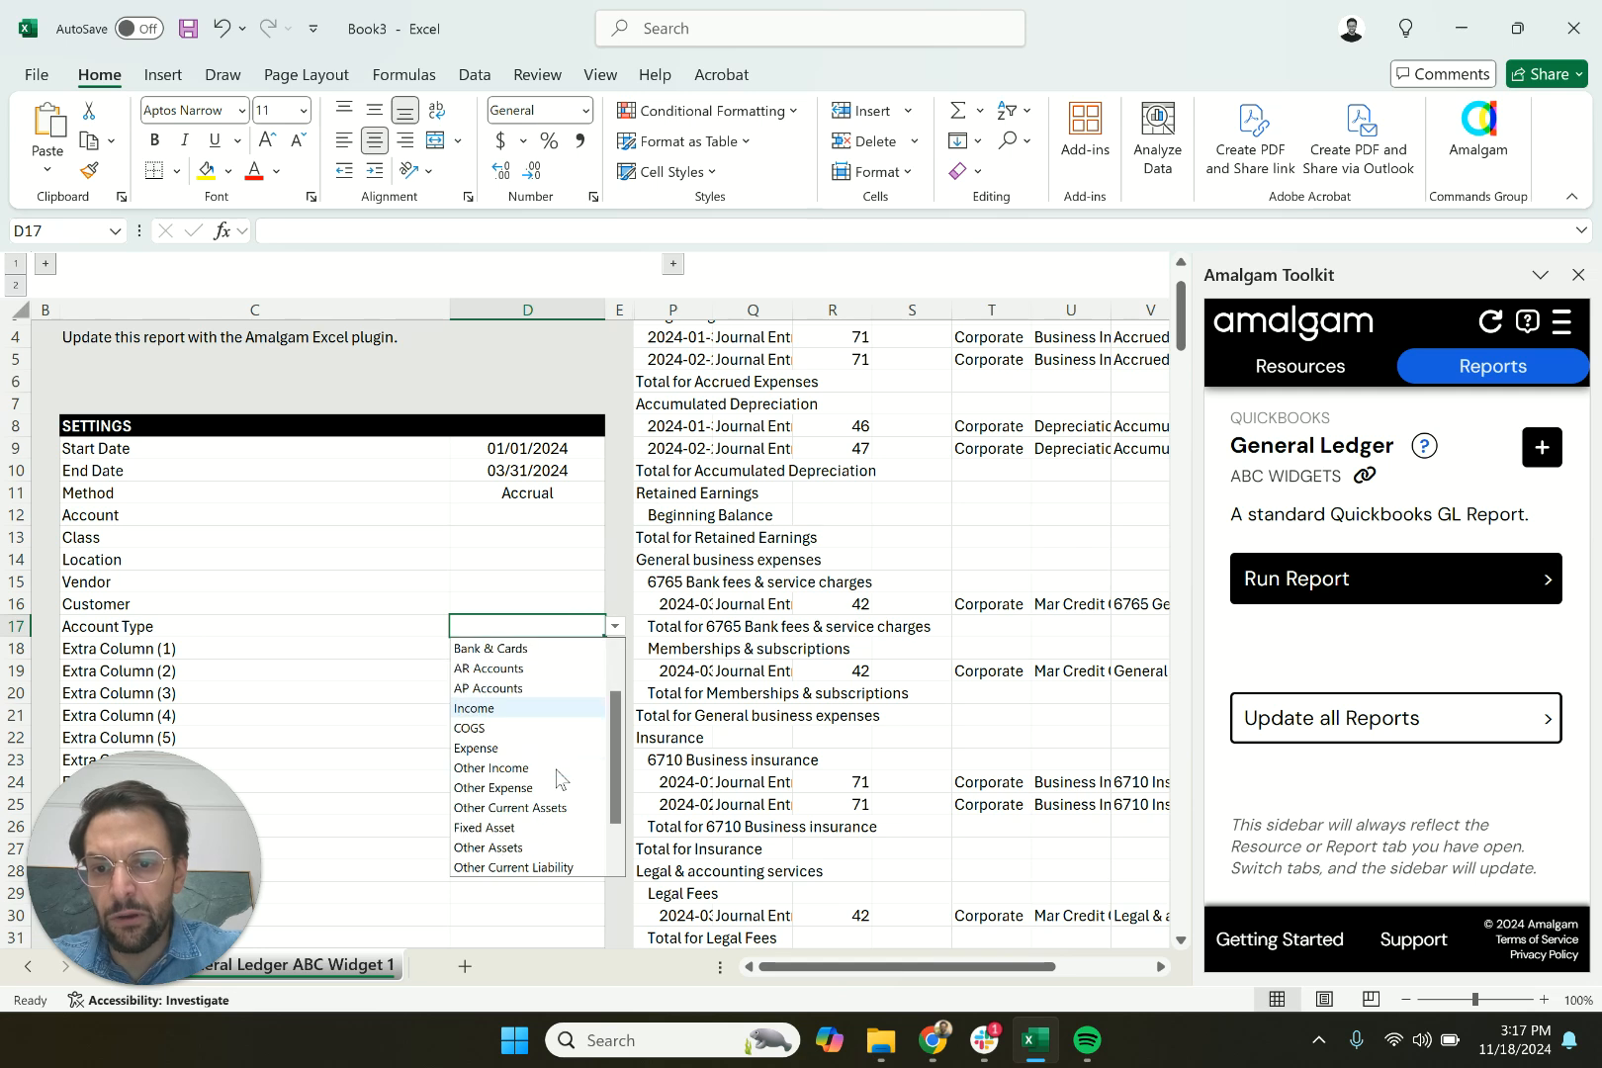
pyautogui.click(499, 708)
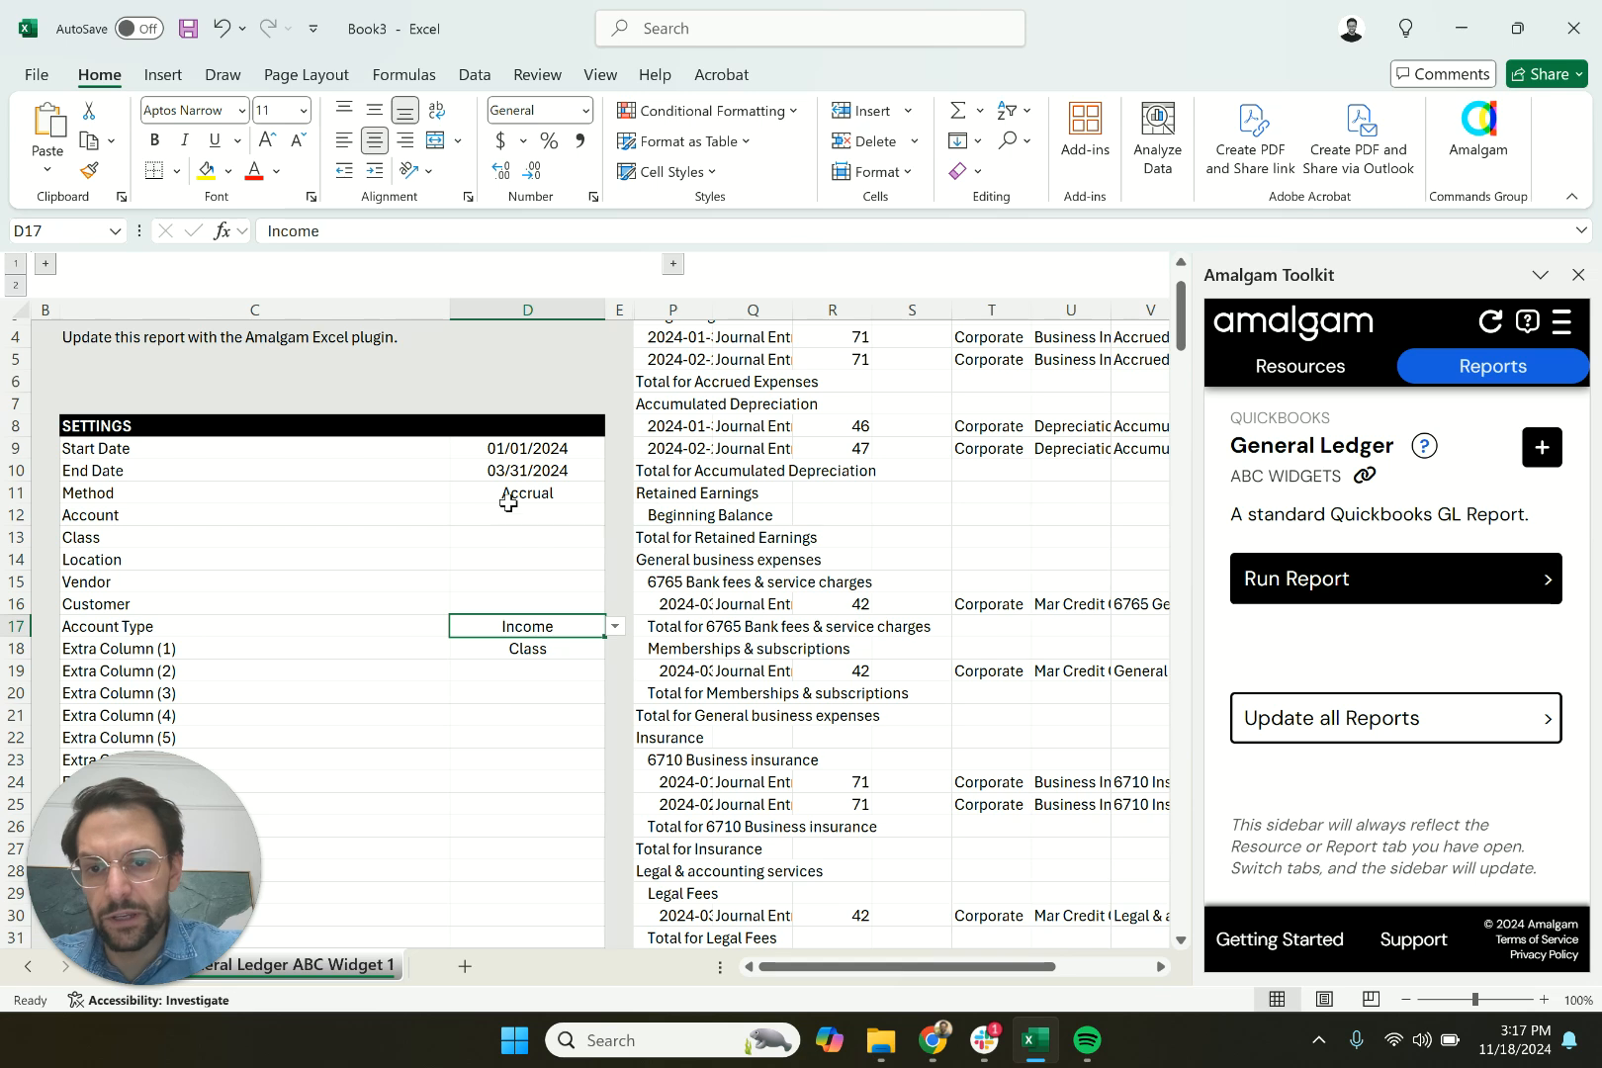
pyautogui.scroll(1, 508, 548)
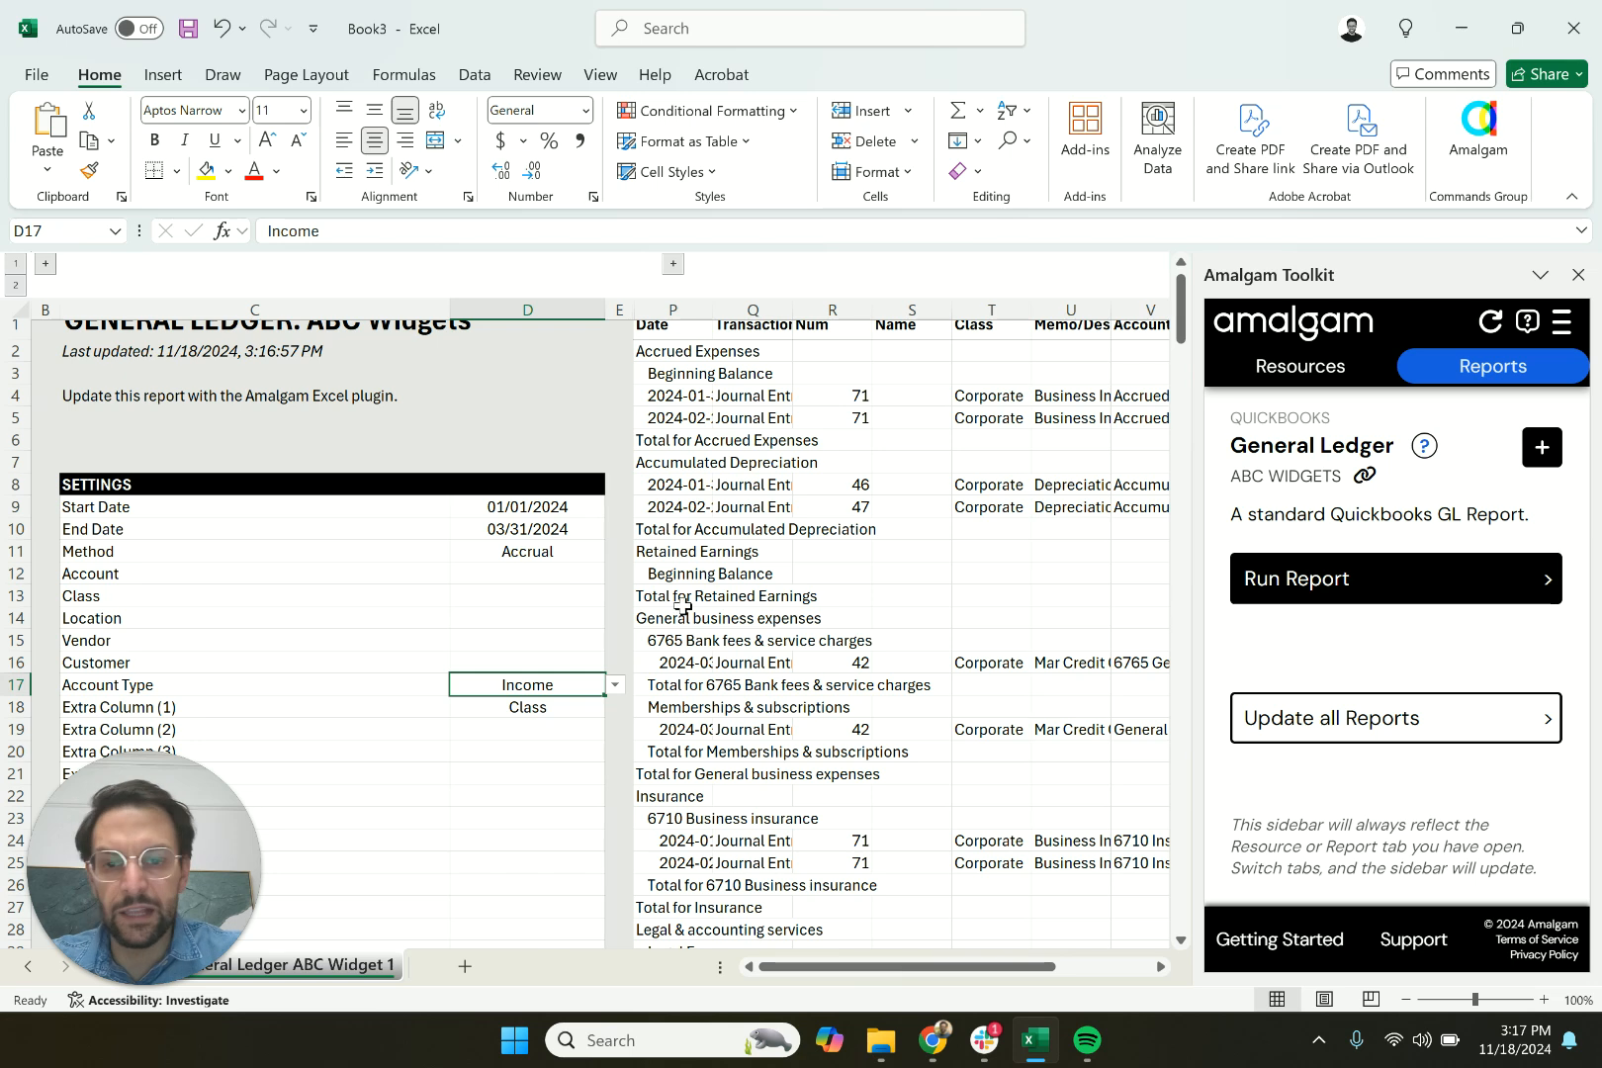
pyautogui.click(1350, 584)
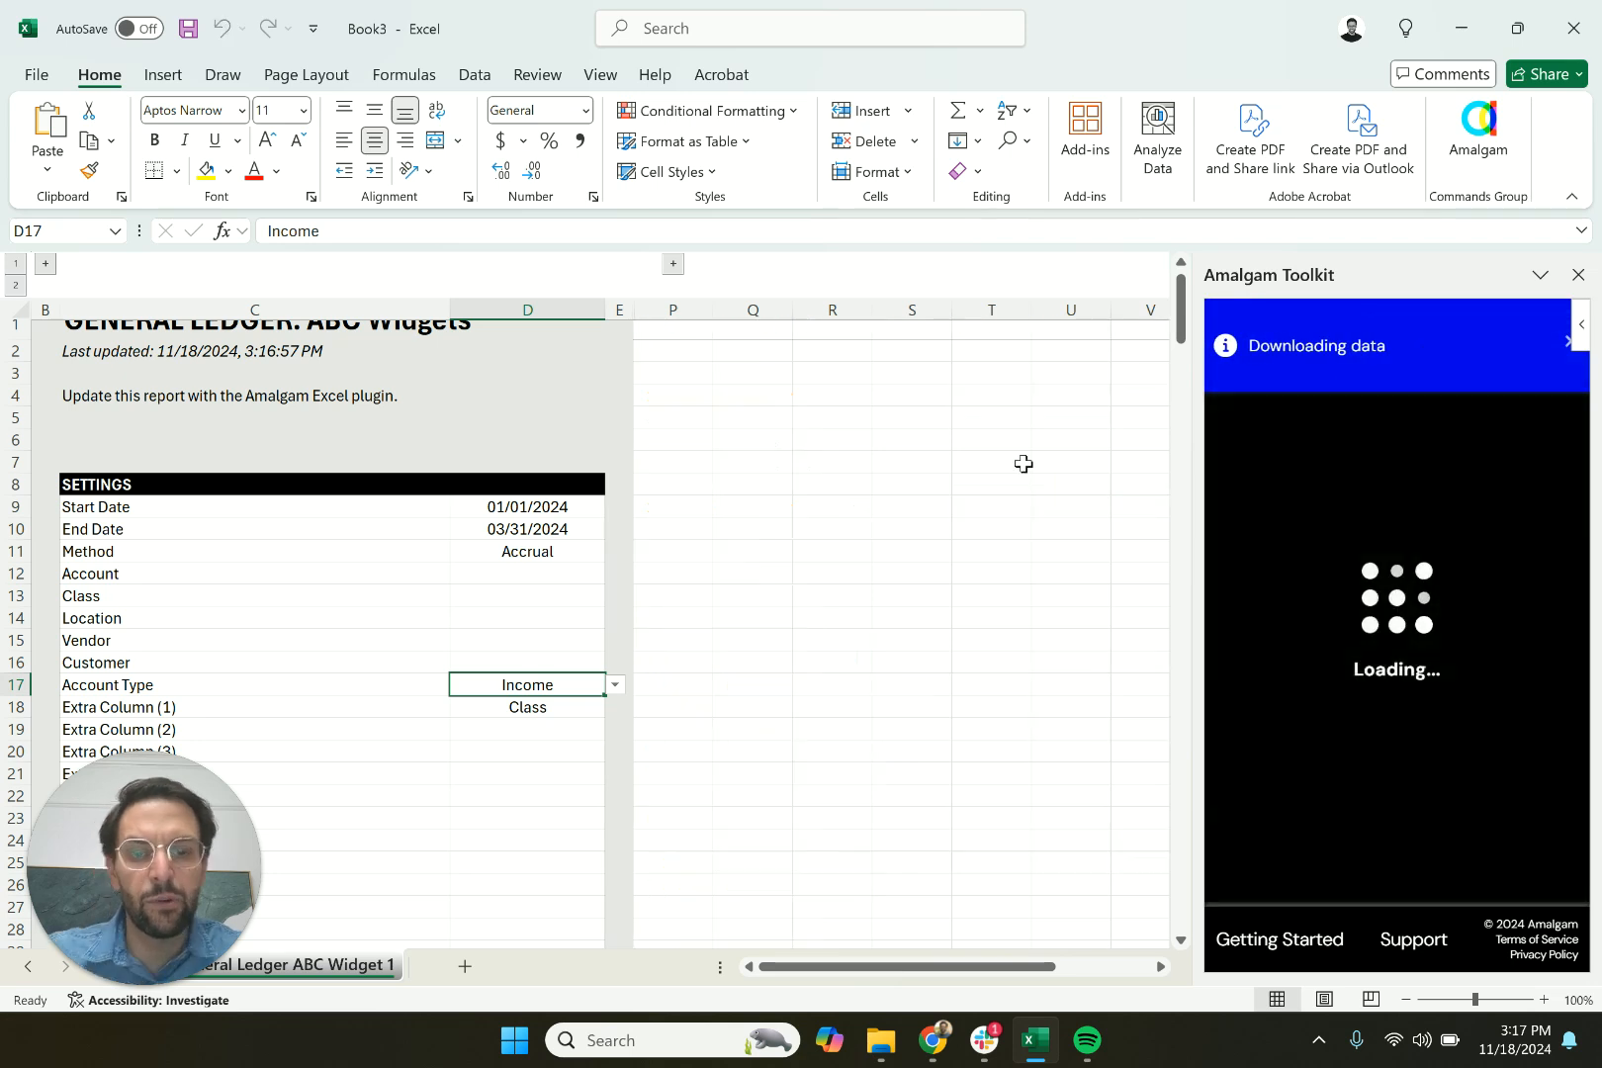
# Examine the downloaded income entries, including their amount and balance columns and the account header and total rows.
pyautogui.hscroll(2, 854, 572)
pyautogui.hscroll(-2, 855, 572)
pyautogui.hscroll(4, 854, 572)
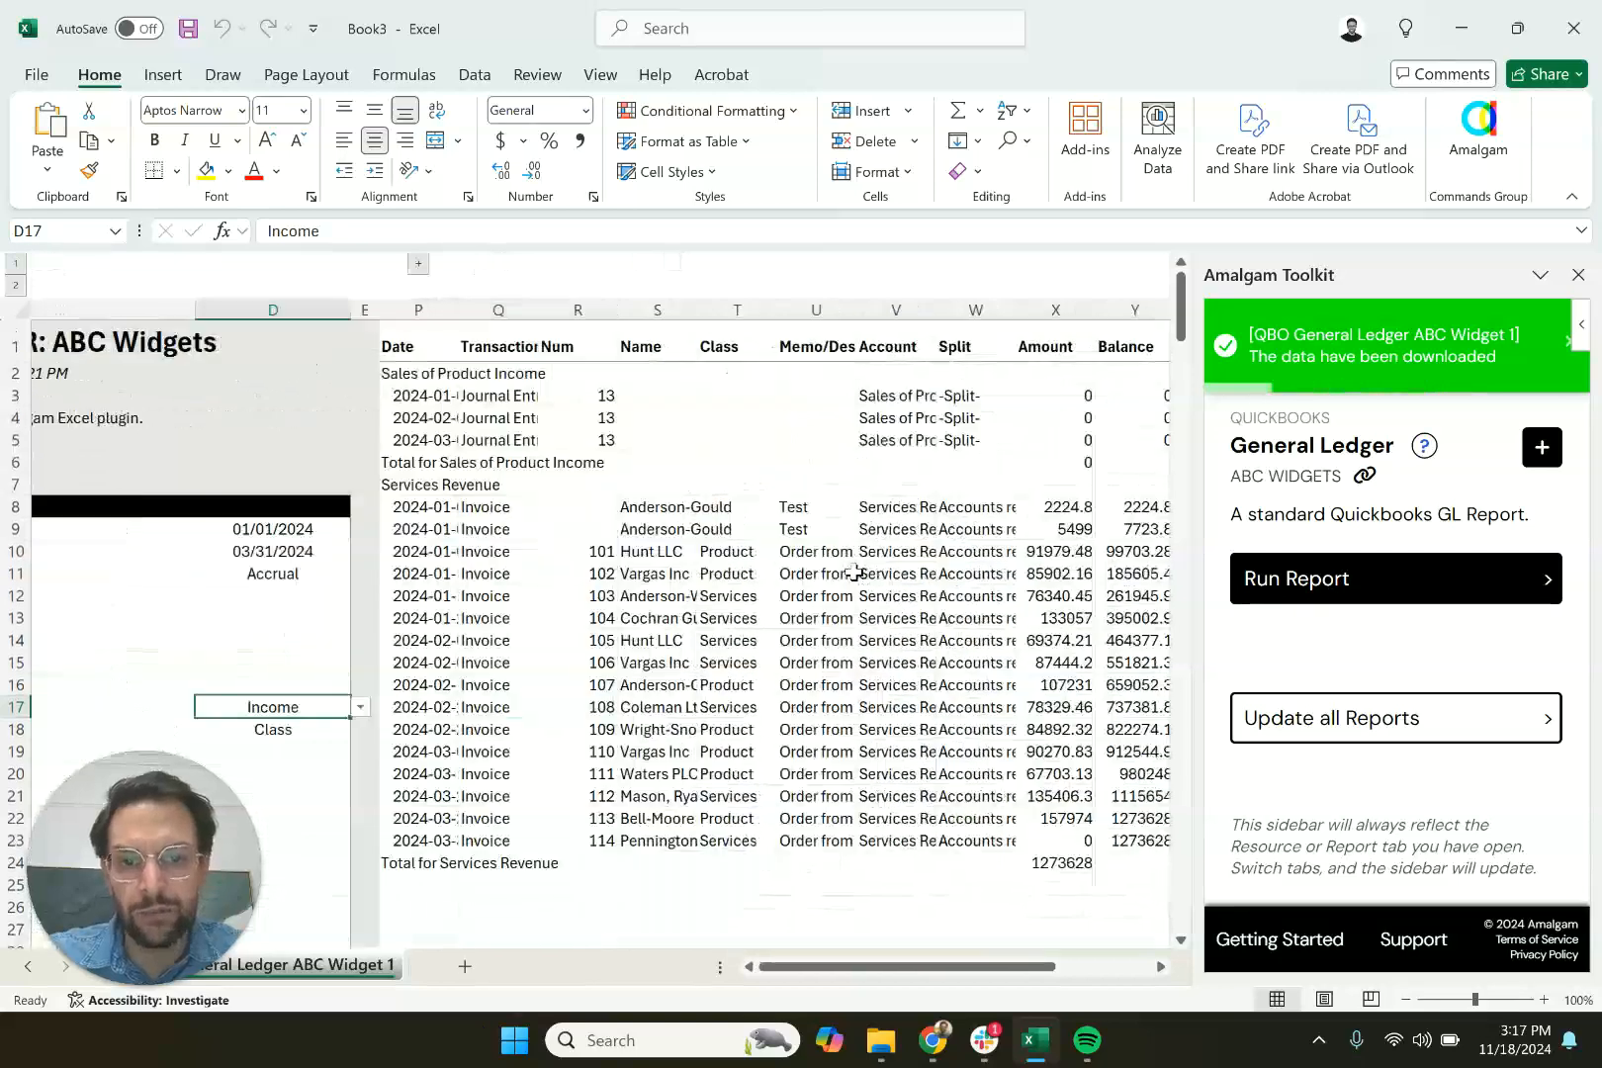
pyautogui.hscroll(-4, 854, 572)
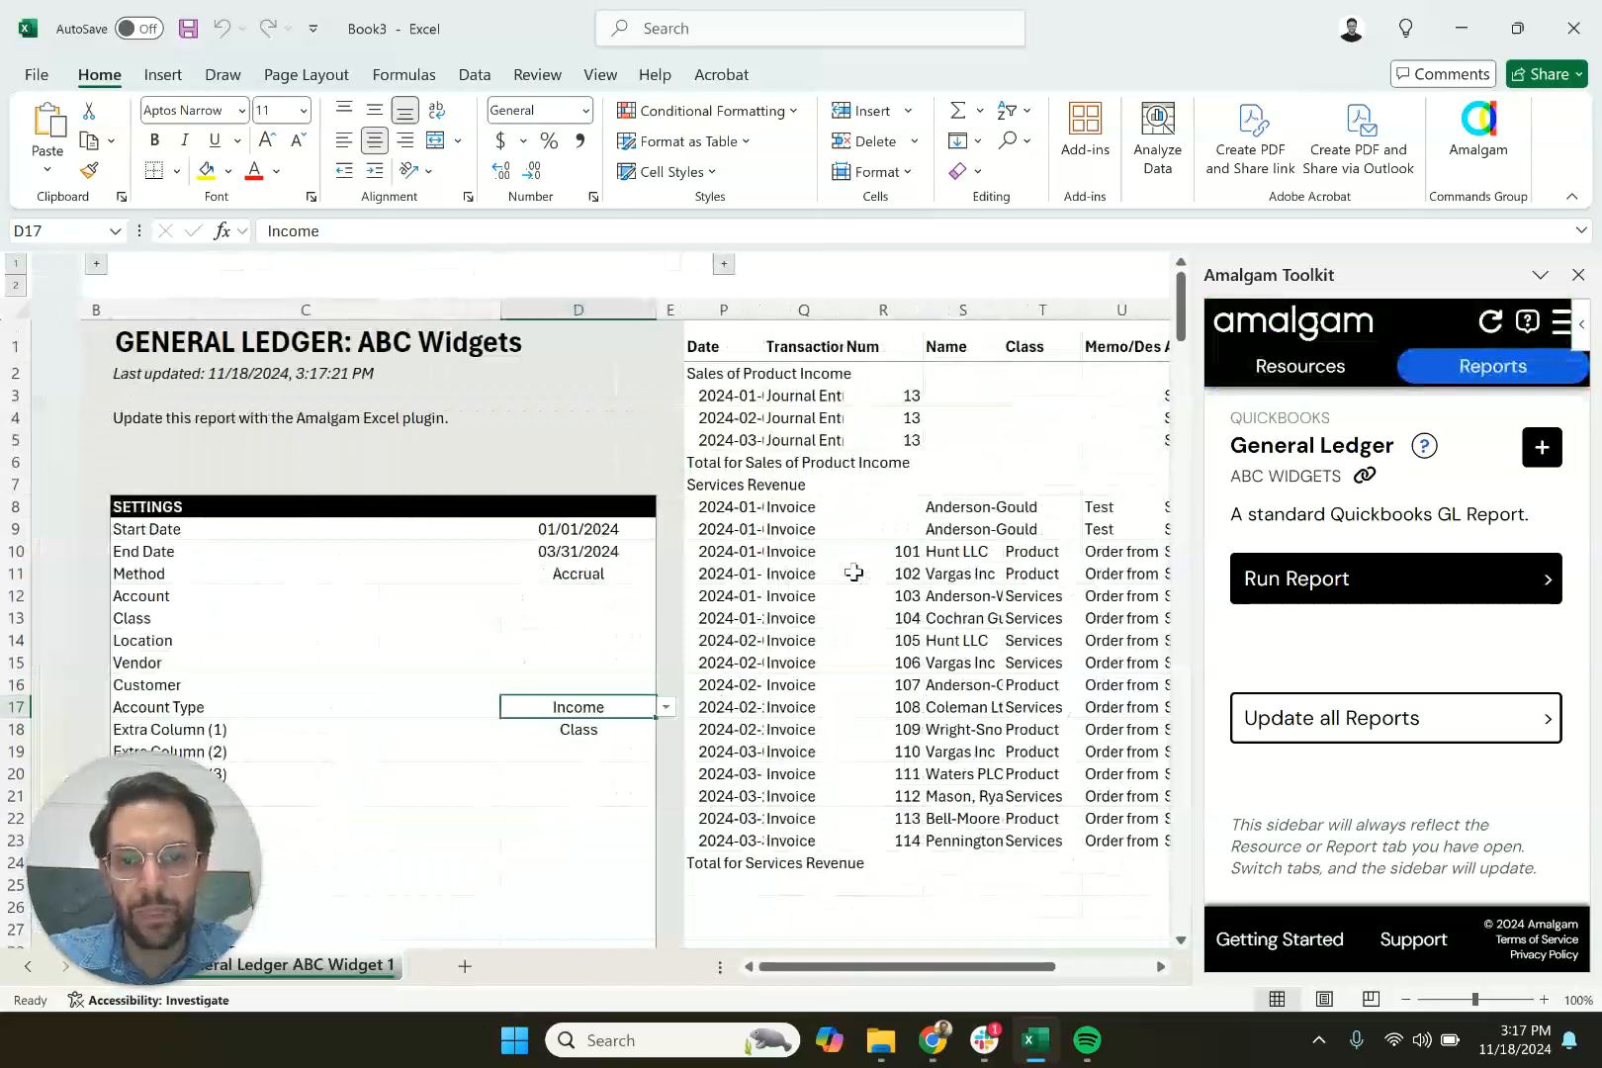
pyautogui.scroll(-3, 625, 571)
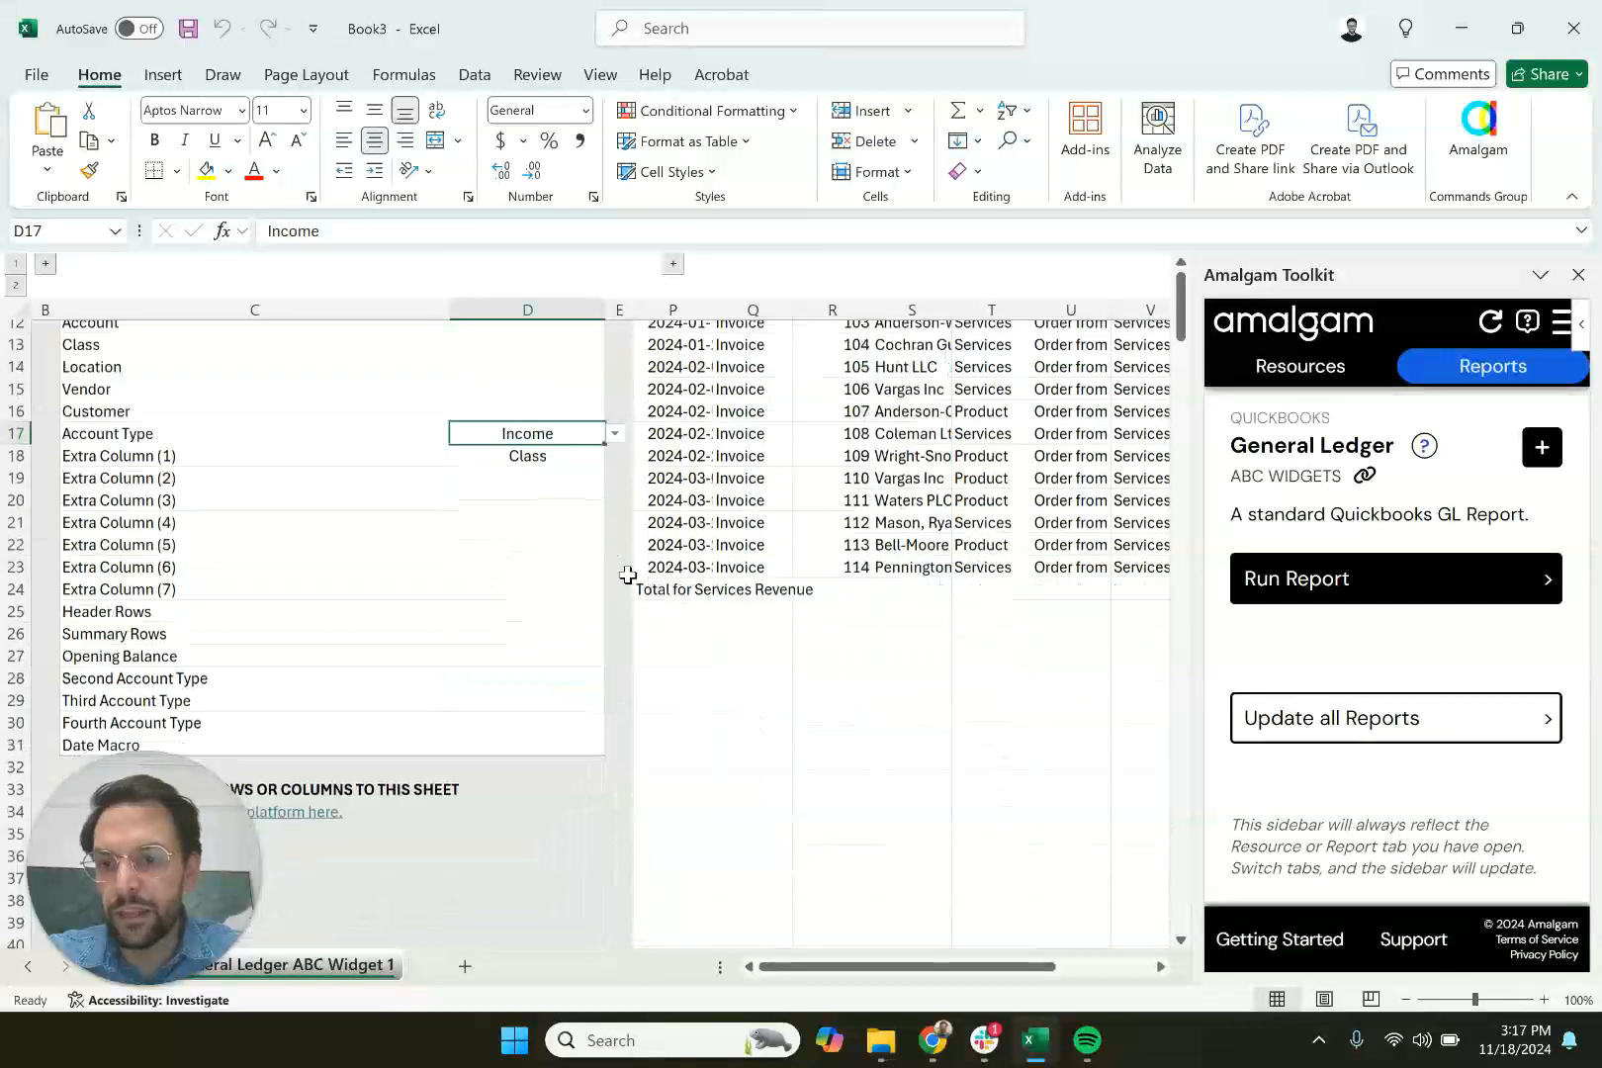
pyautogui.scroll(3, 628, 575)
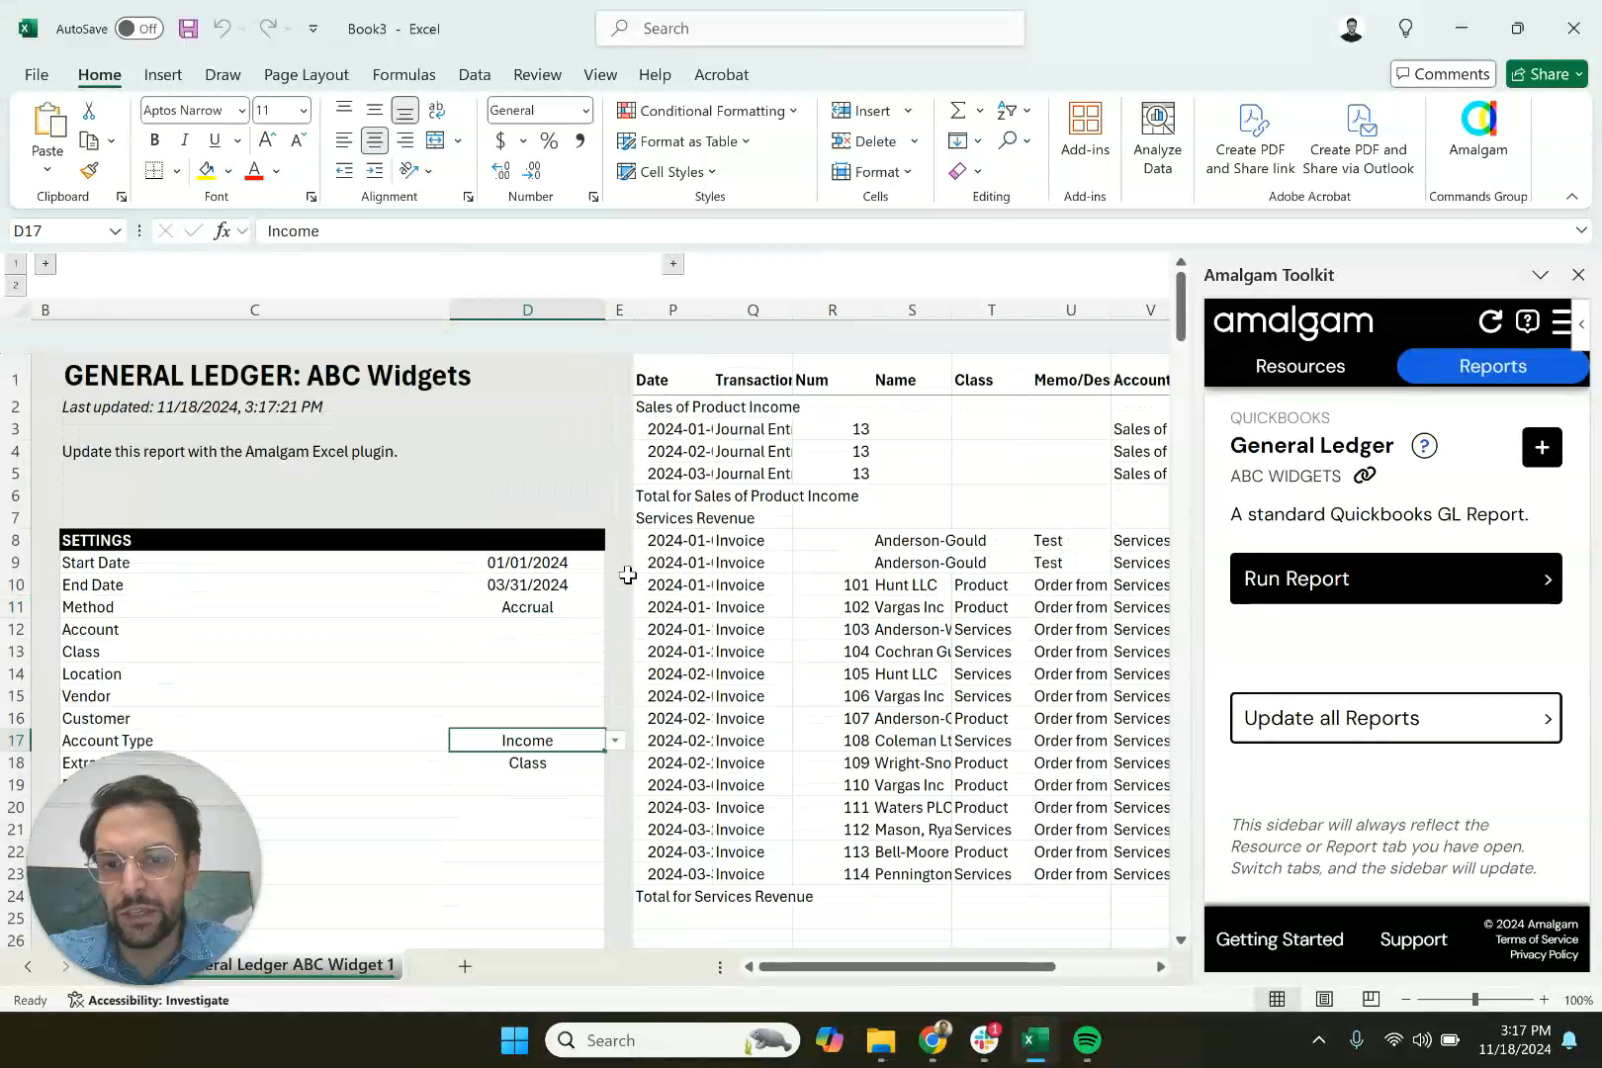
pyautogui.moveTo(665, 469); pyautogui.dragTo(674, 474)
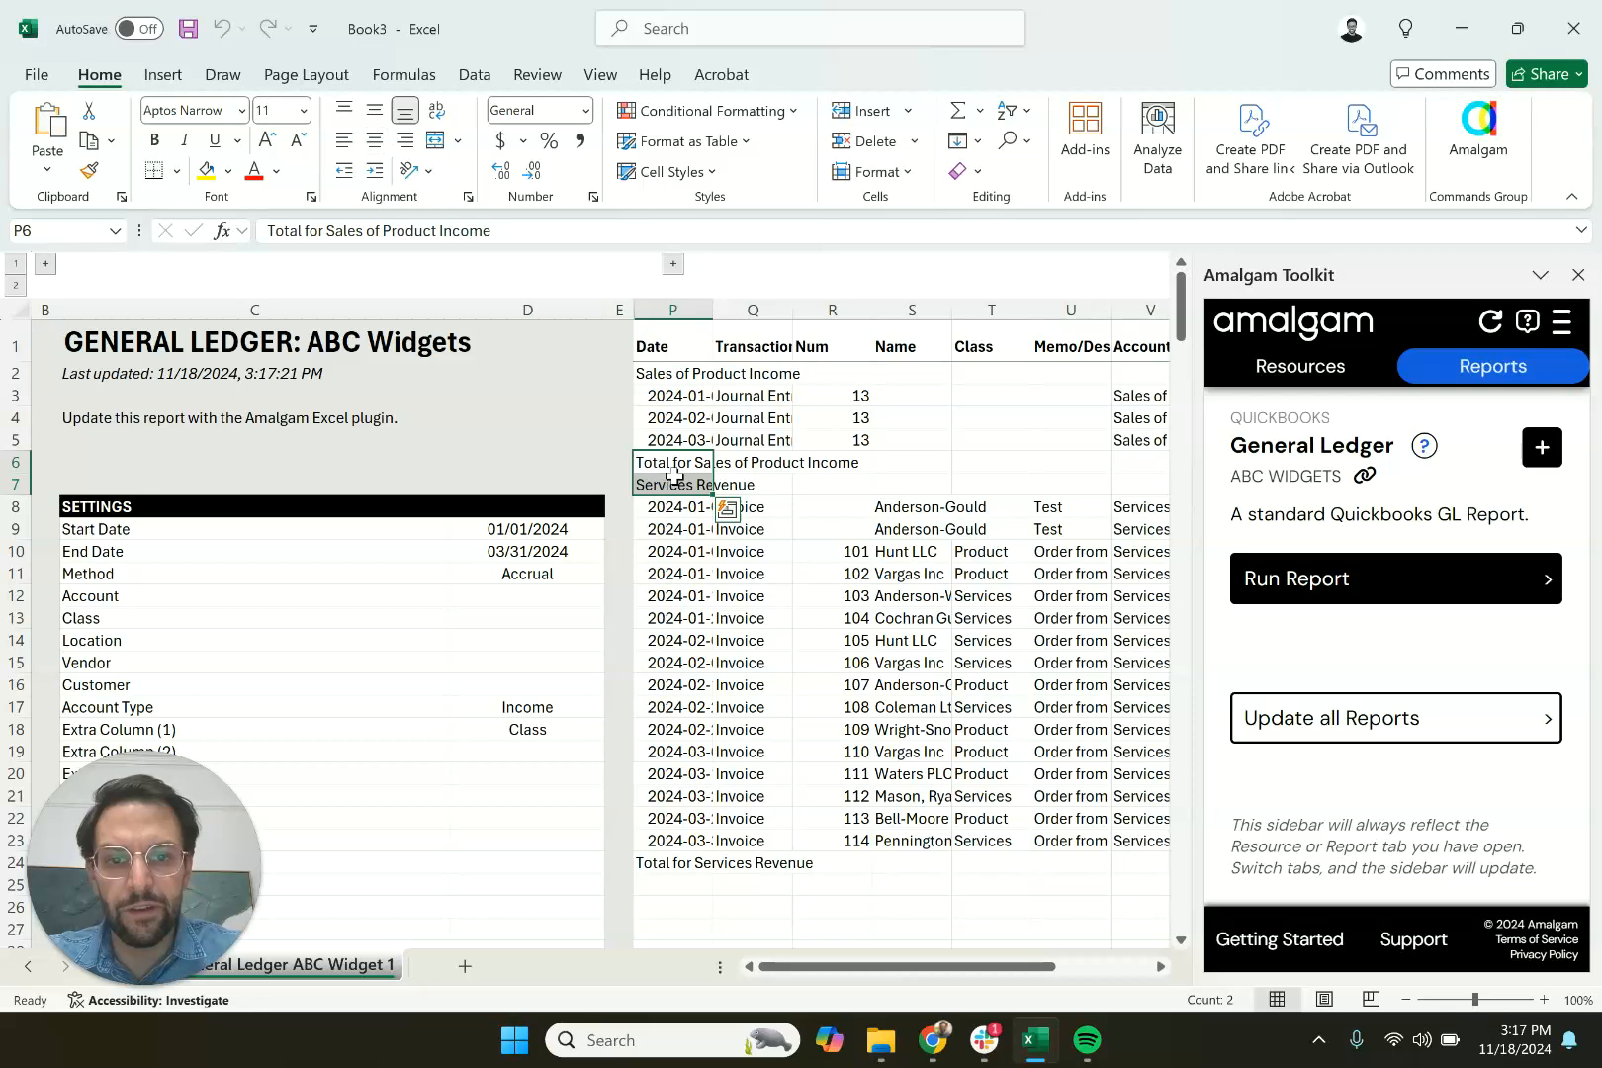
pyautogui.scroll(-1, 666, 729)
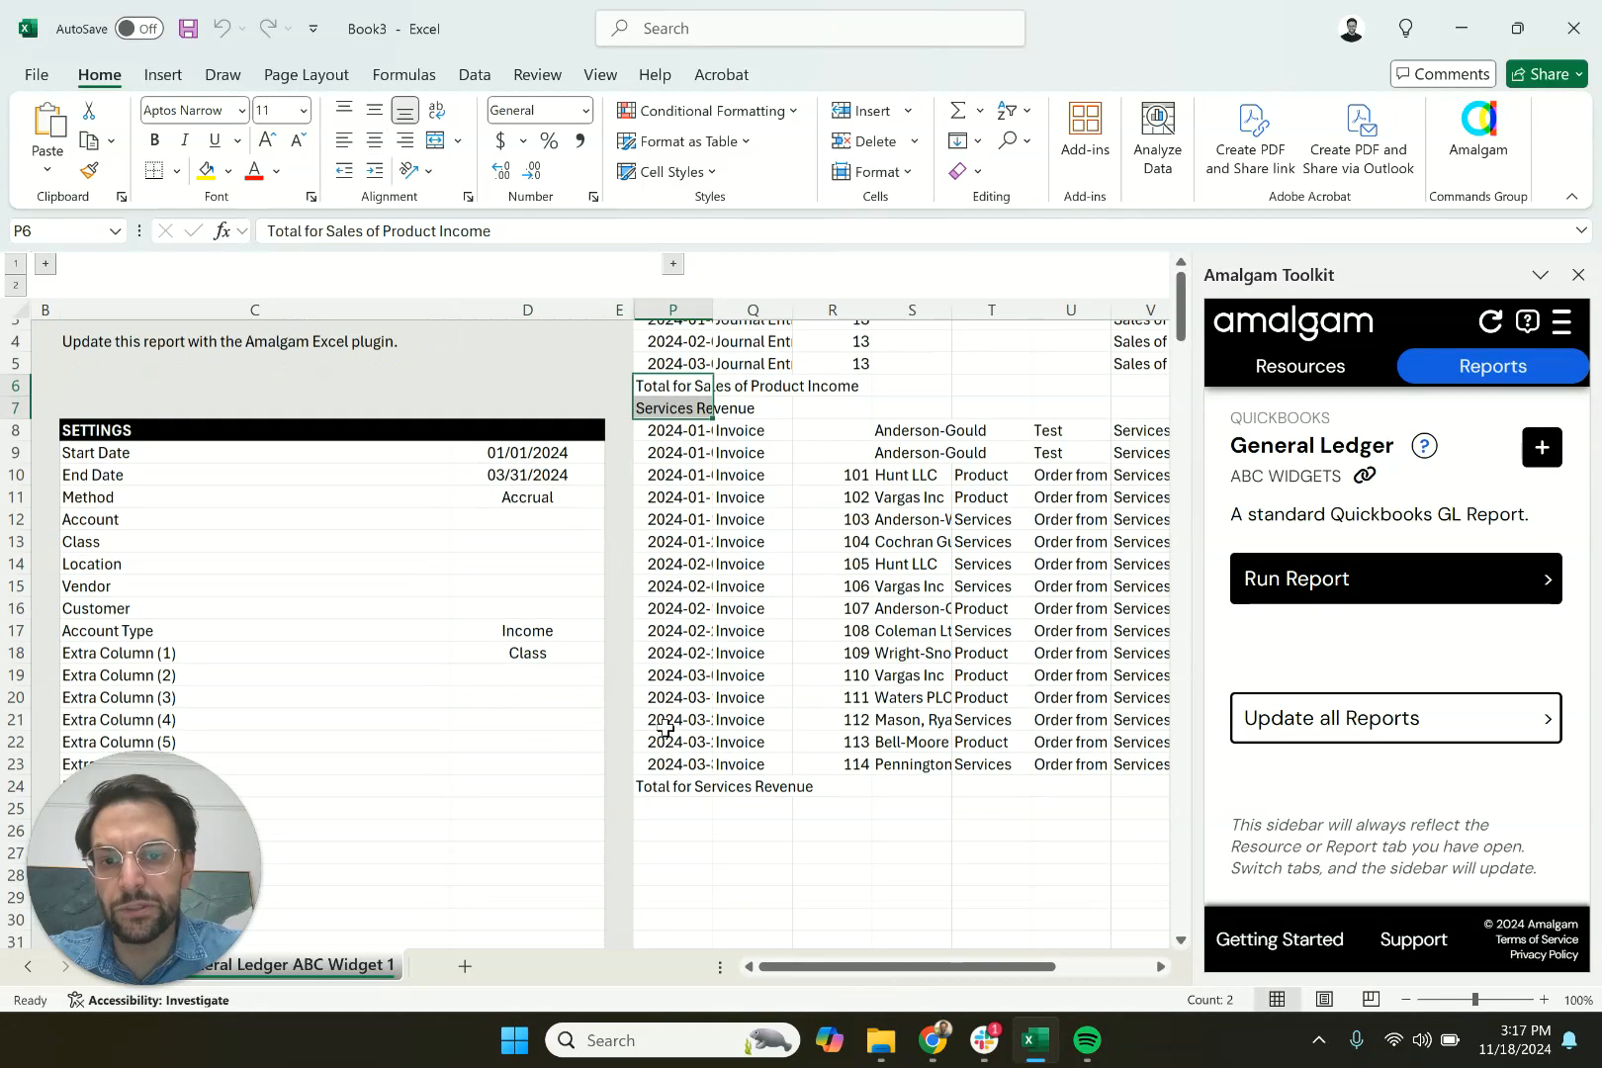
# Set Header Rows, Summary Rows and Opening Balance to Hide and rerun the report.
pyautogui.scroll(-1, 665, 729)
pyautogui.scroll(-1, 665, 728)
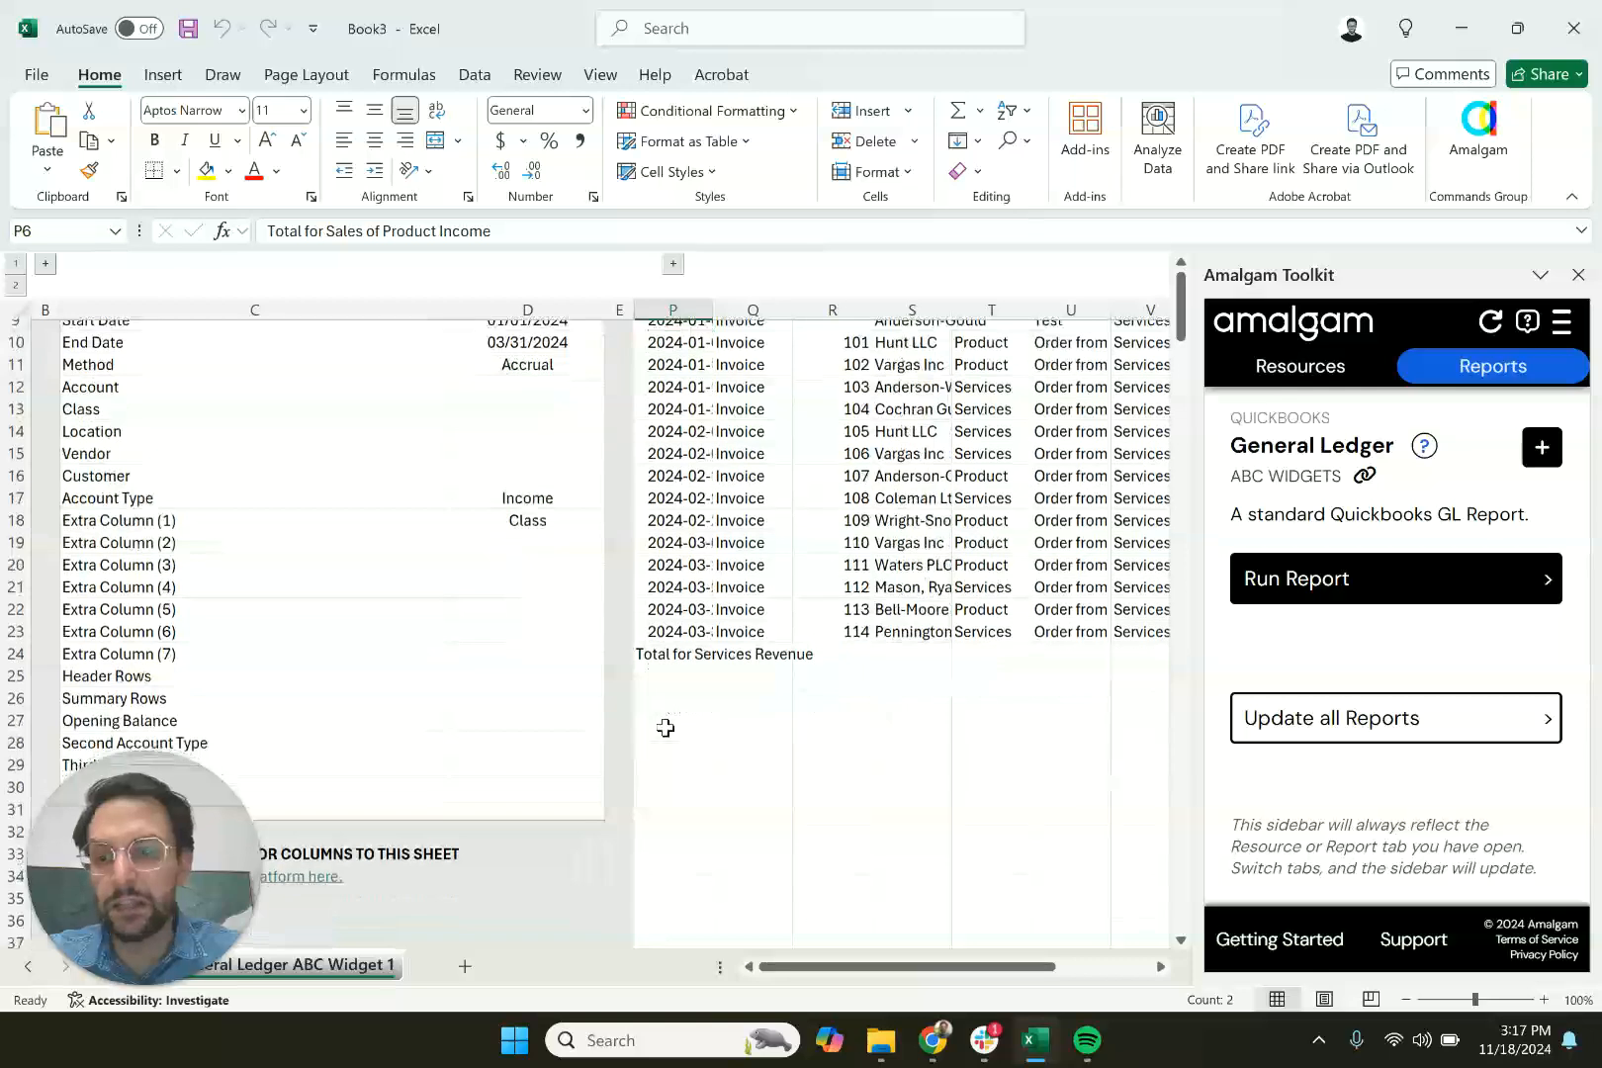
pyautogui.click(542, 674)
pyautogui.click(614, 671)
pyautogui.click(541, 739)
pyautogui.press('Down')
pyautogui.write('hi')
pyautogui.press('Return')
pyautogui.write('hi')
pyautogui.press('Return')
pyautogui.scroll(3, 630, 482)
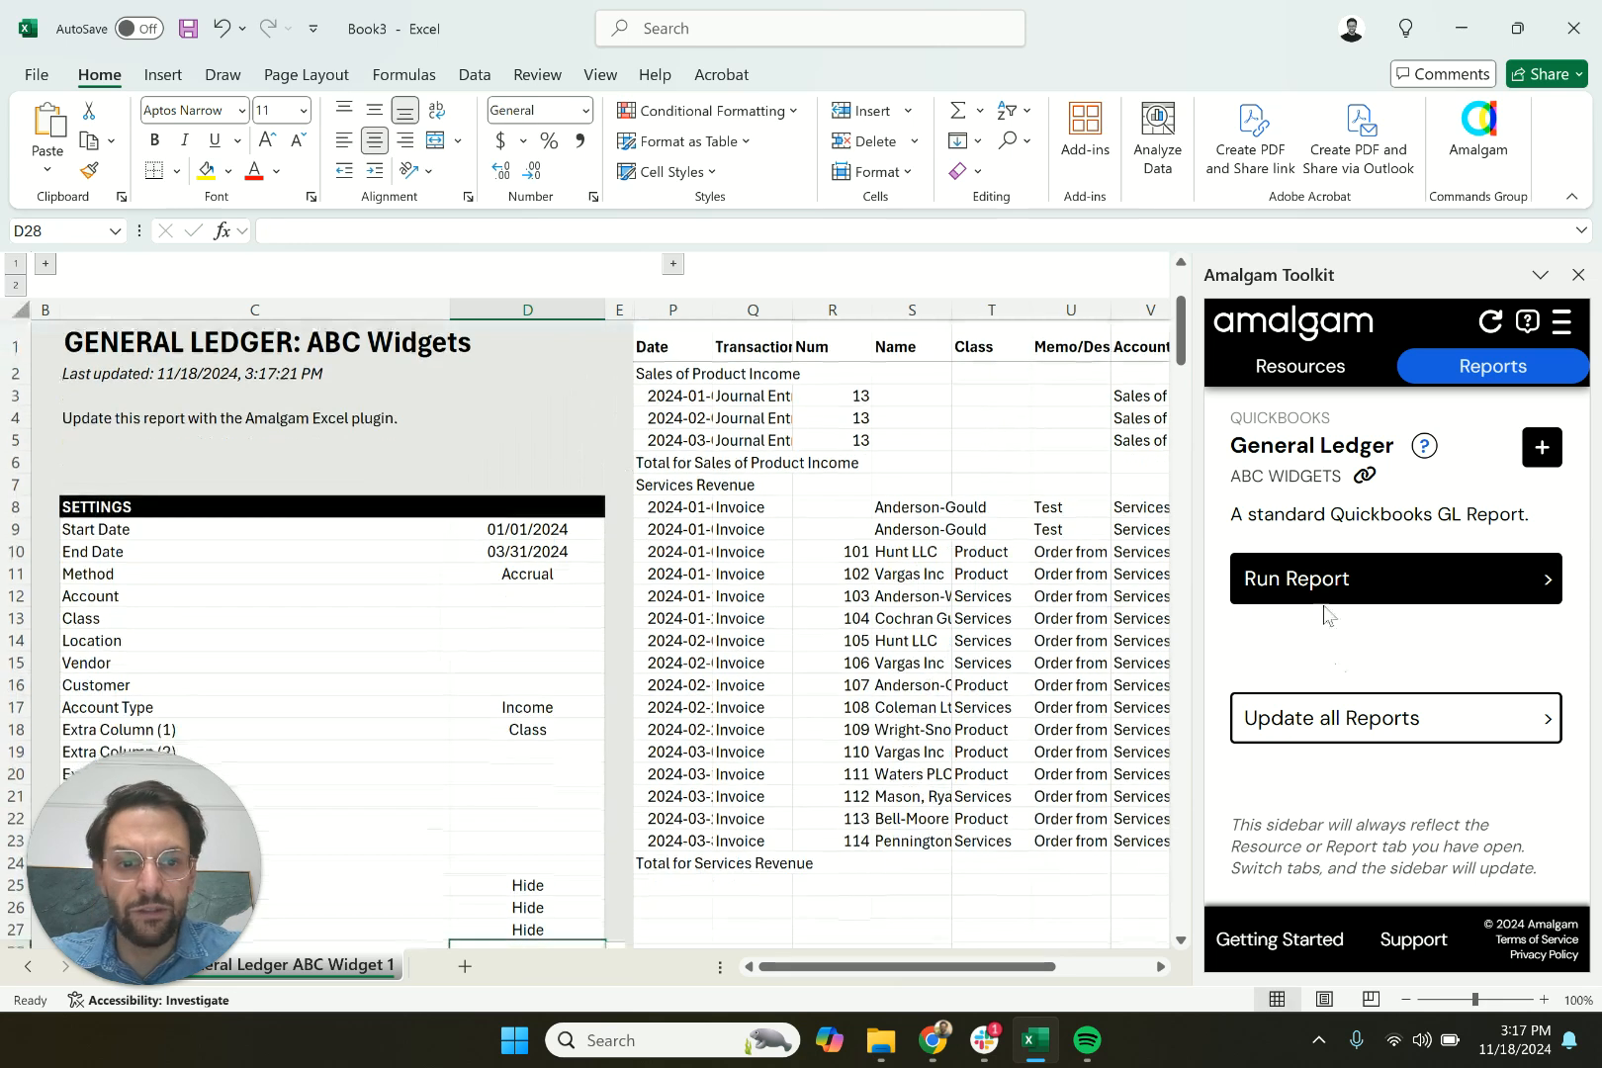
pyautogui.click(1325, 592)
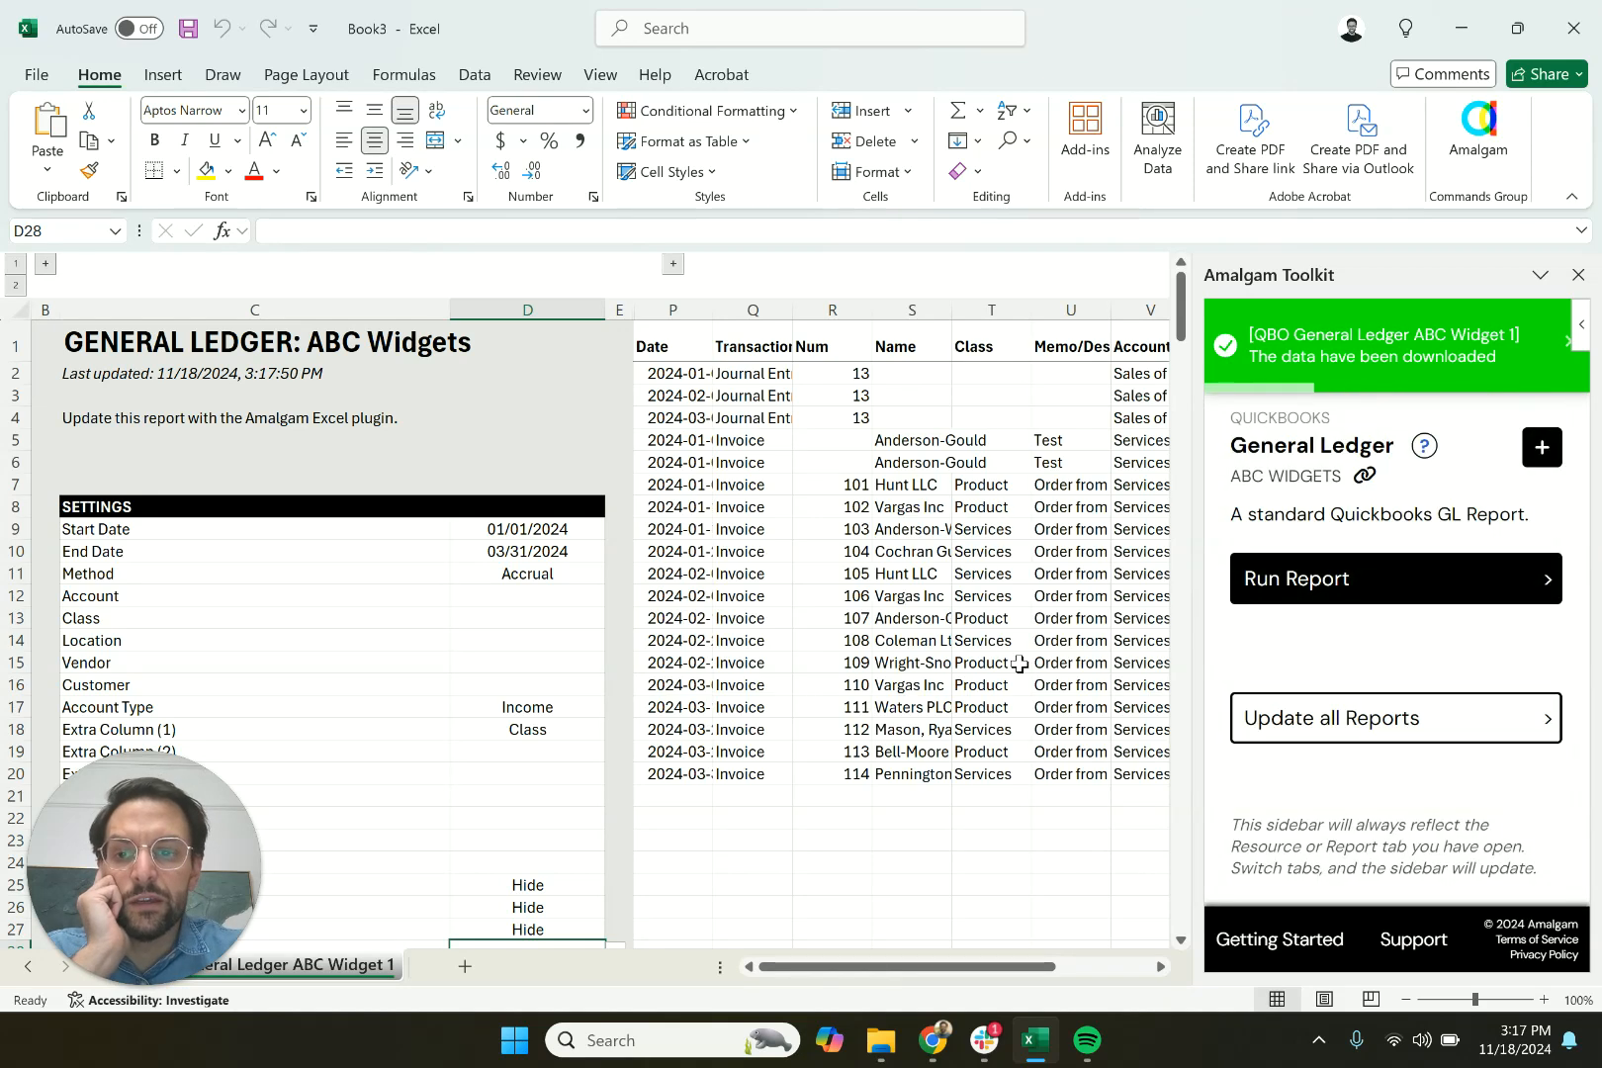
# Examine the Class column of the flattened ledger, checking both the rows with a class and the blank ones.
pyautogui.hscroll(1, 824, 571)
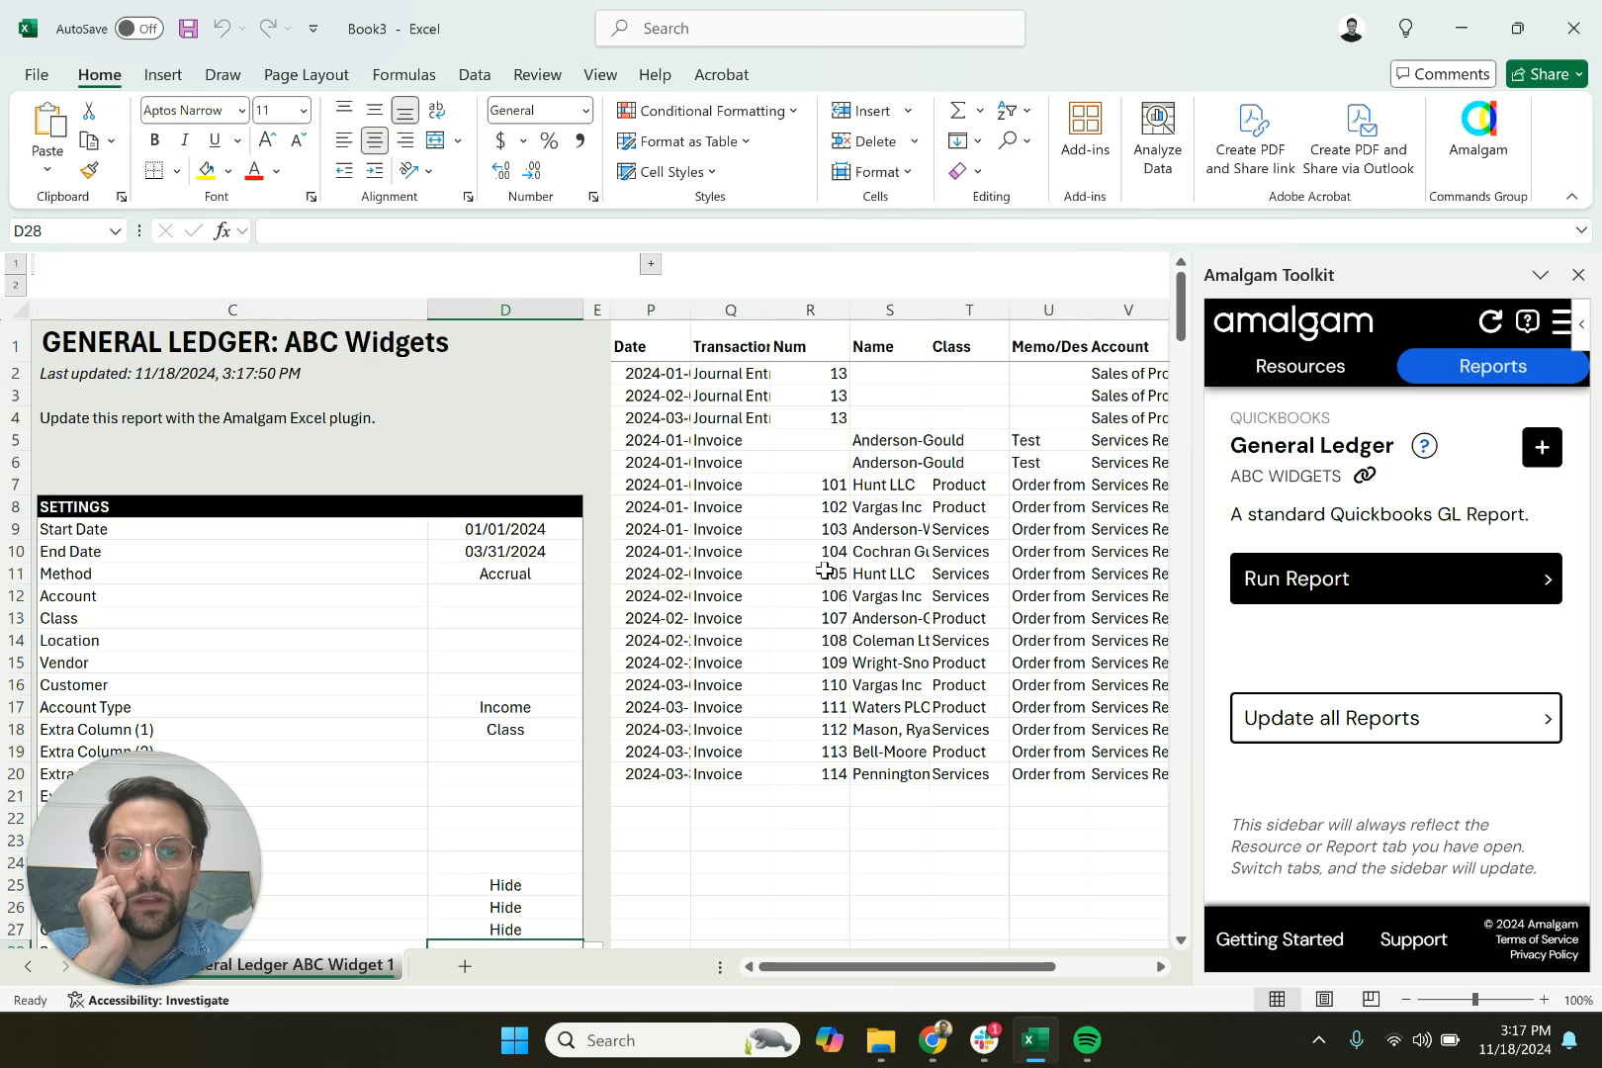
pyautogui.hscroll(1, 825, 571)
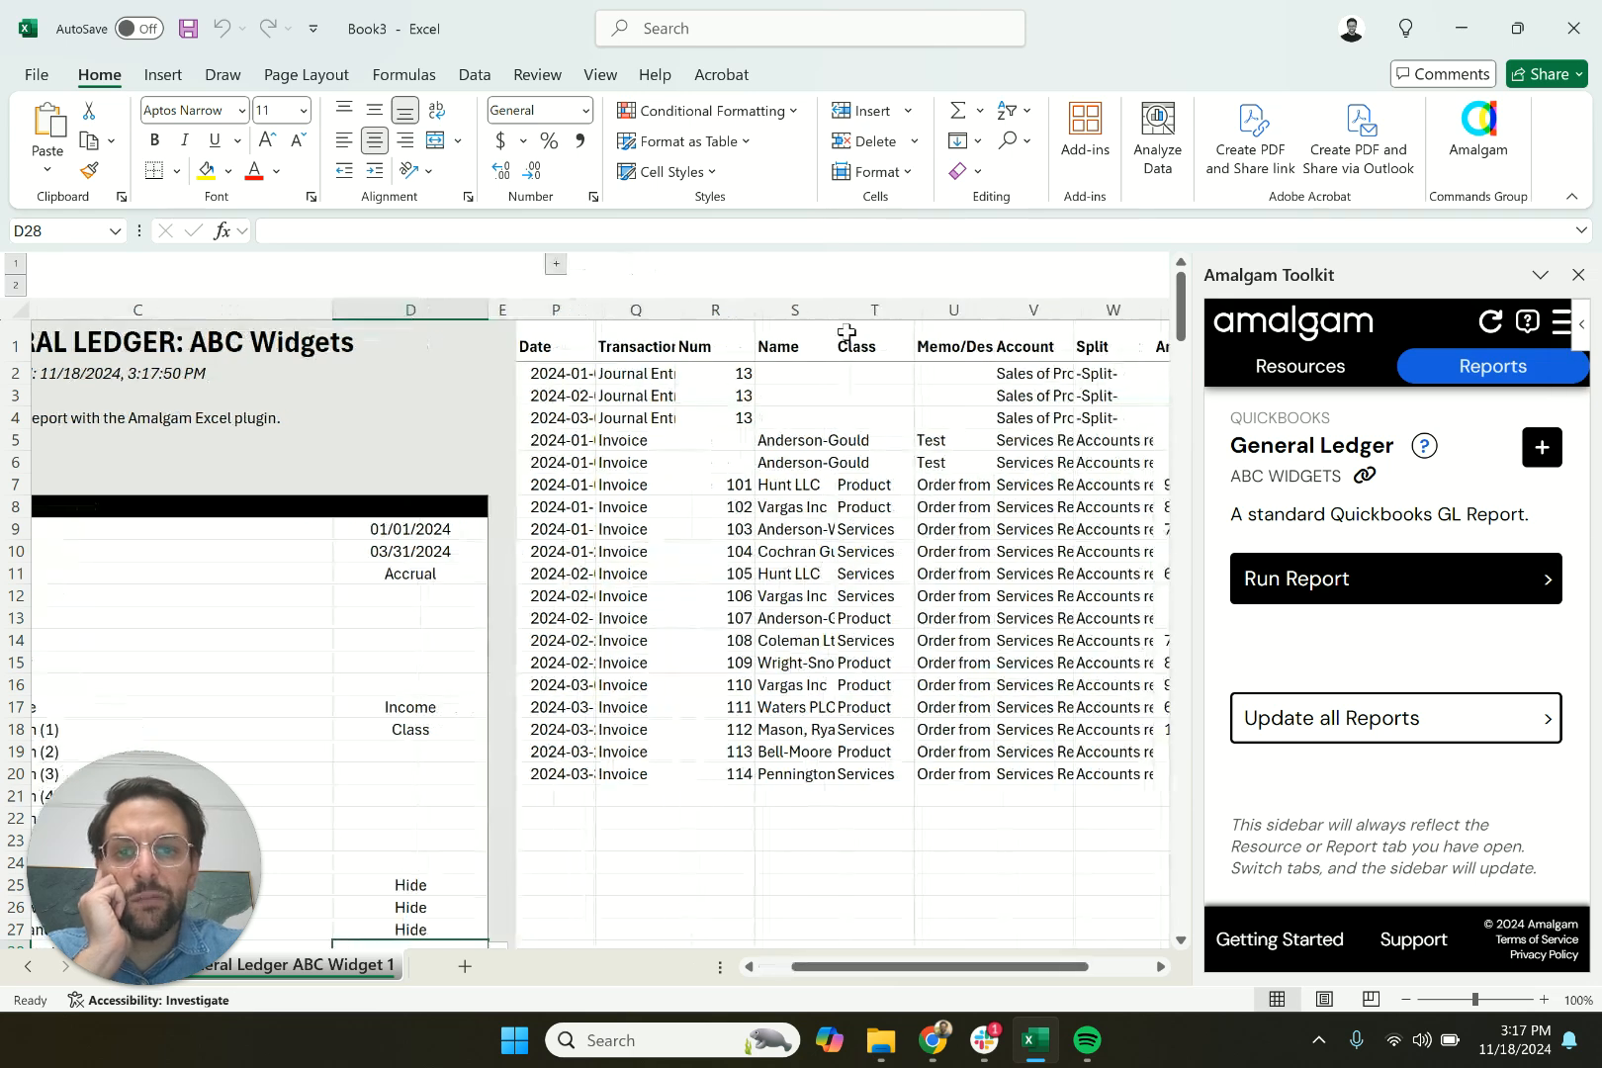
pyautogui.rightClick(866, 310)
pyautogui.press('Escape')
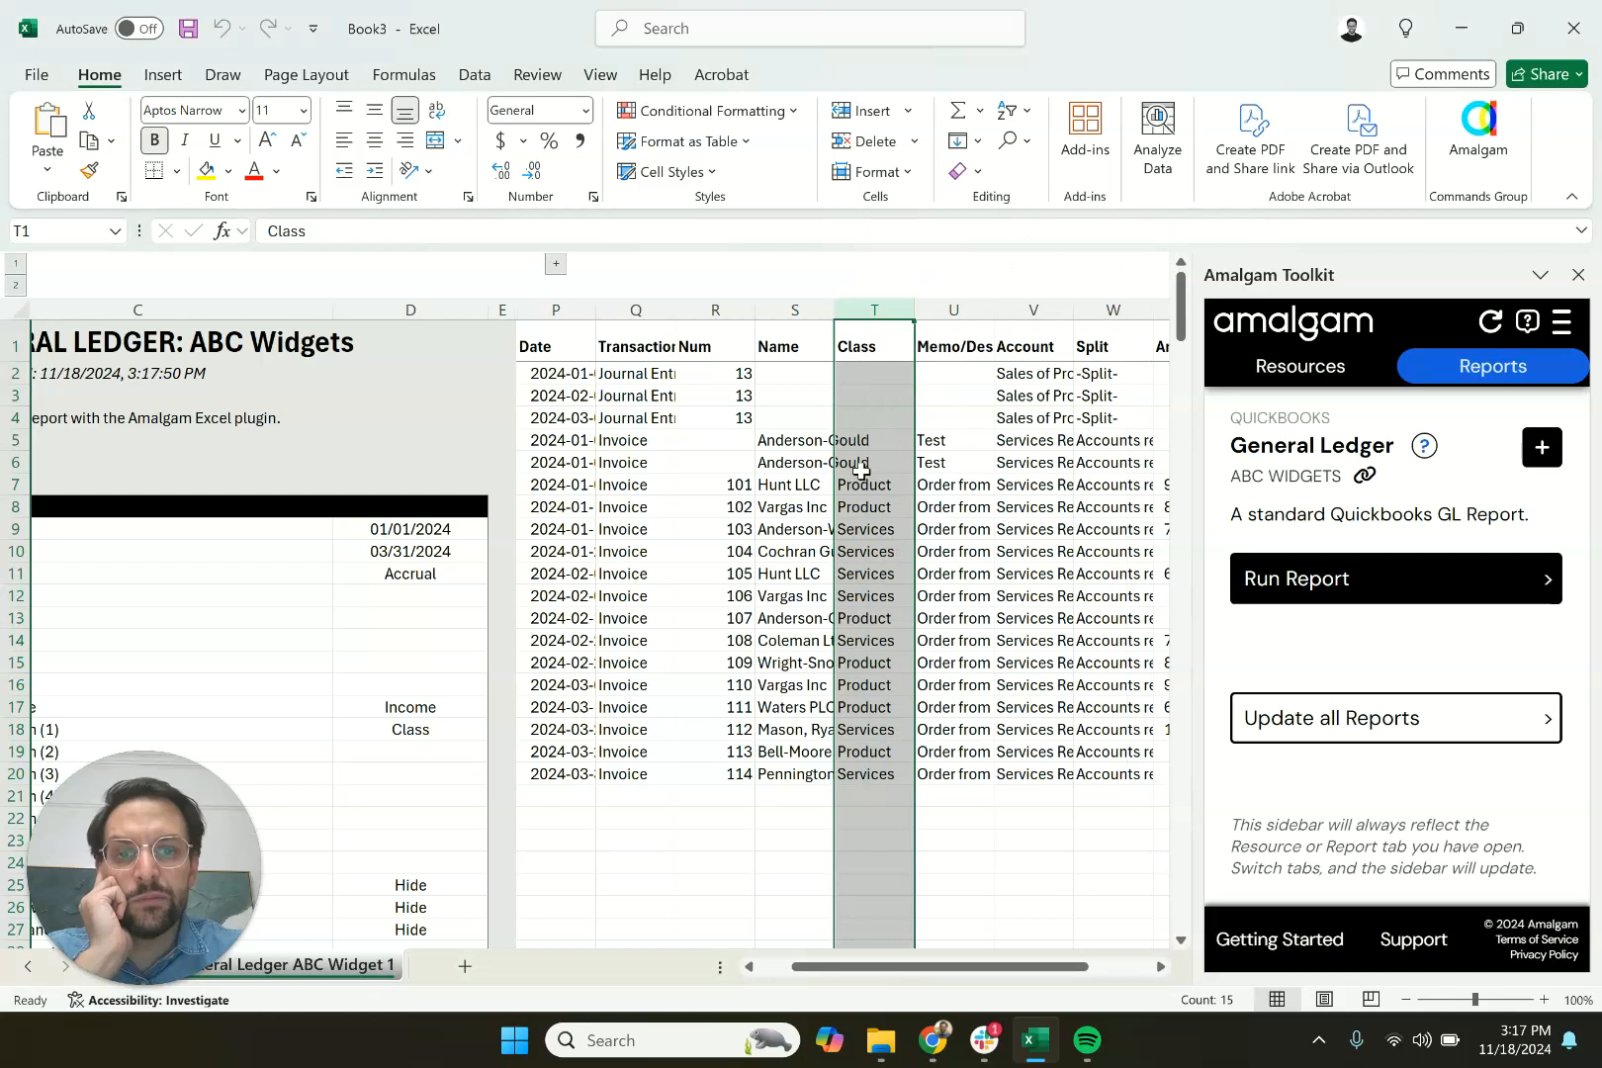
pyautogui.moveTo(882, 488); pyautogui.dragTo(856, 764)
pyautogui.click(756, 605)
pyautogui.moveTo(852, 373); pyautogui.dragTo(843, 464)
pyautogui.click(694, 528)
pyautogui.hscroll(-2, 694, 528)
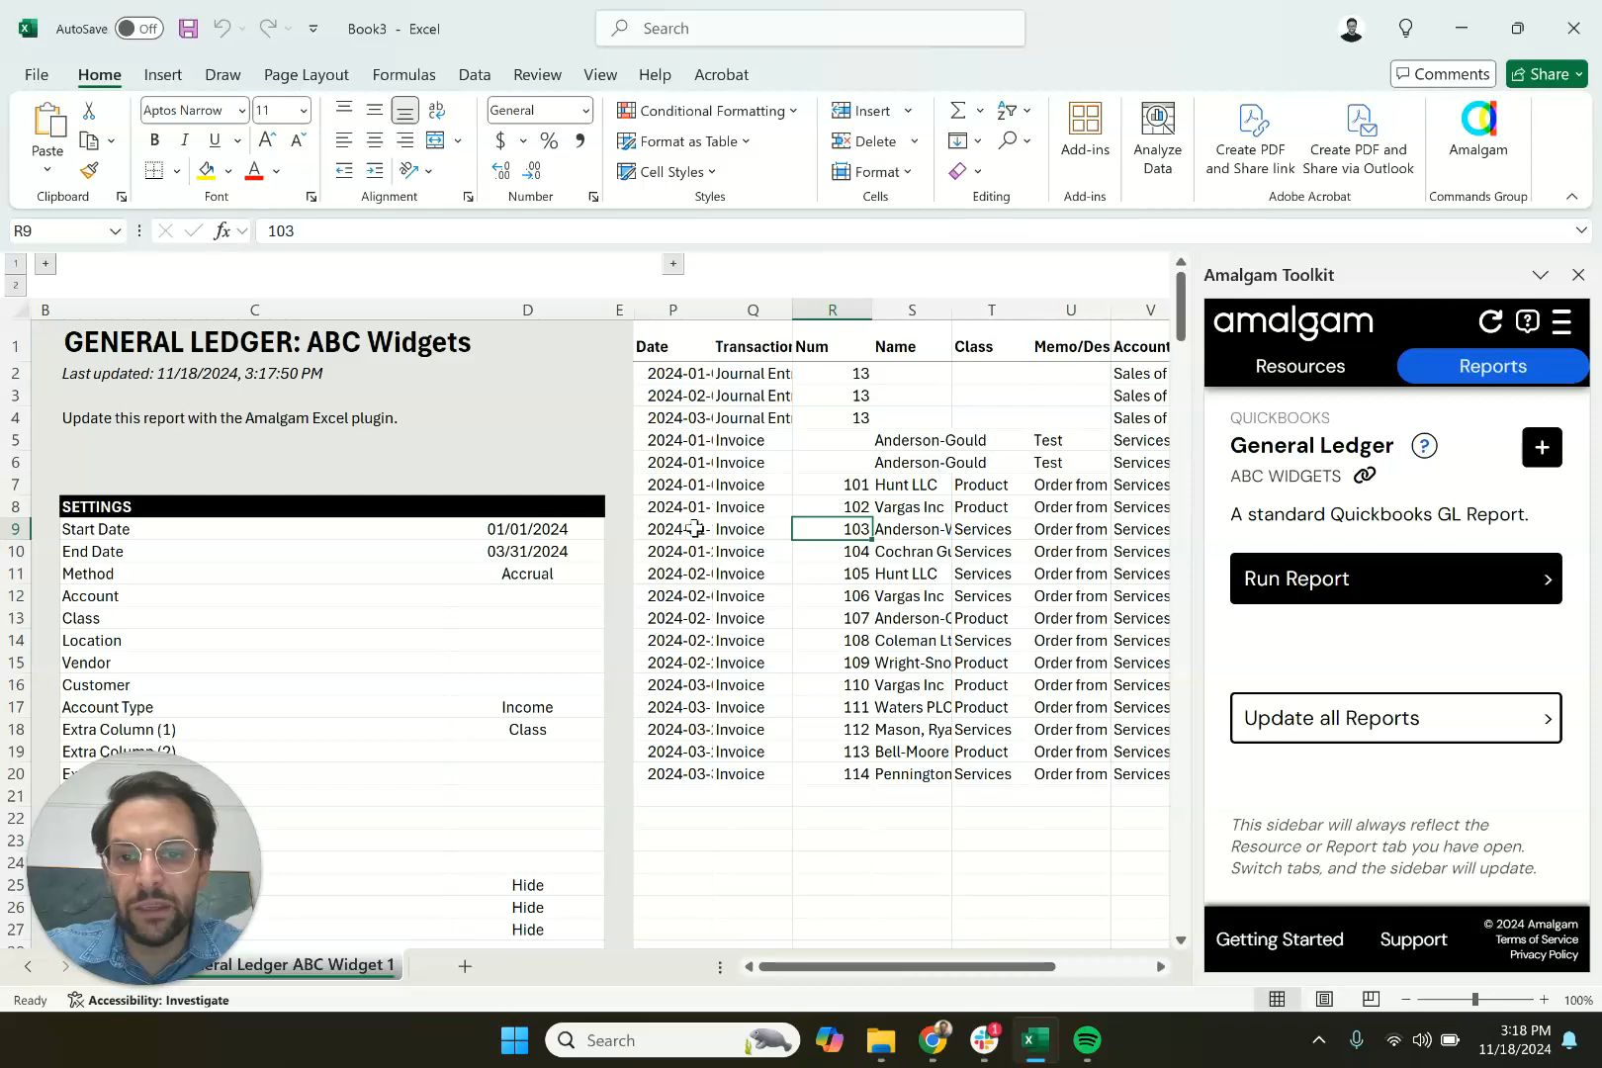